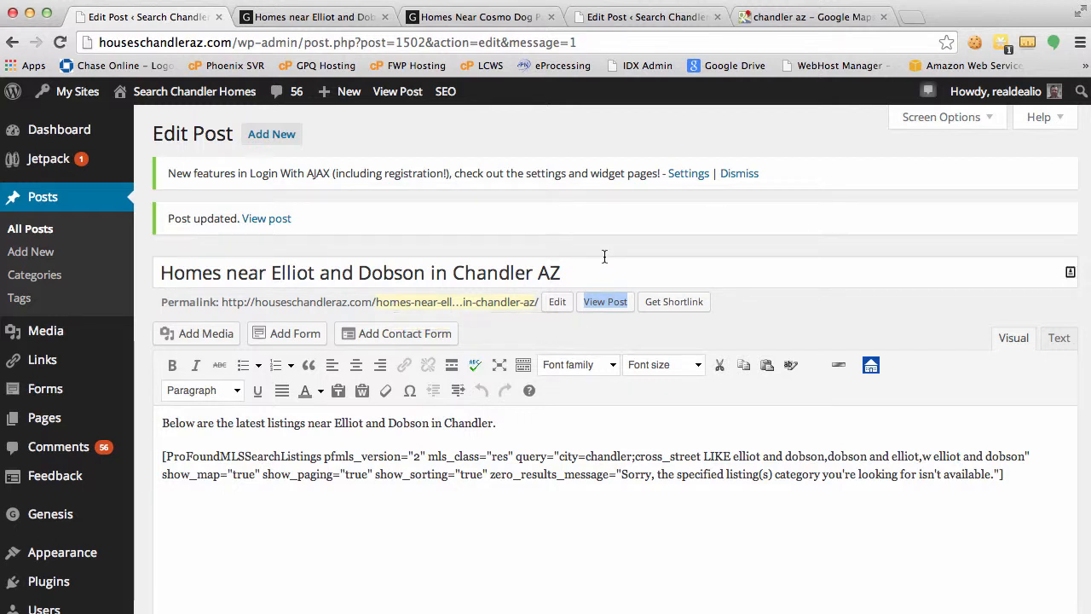
Step: Start a new line below the existing listings shortcode in the post and open the Profound Search Shortcode Creator
{"action": "scroll", "coordinate": [604, 256], "scroll_direction": "down", "scroll_amount": 1}
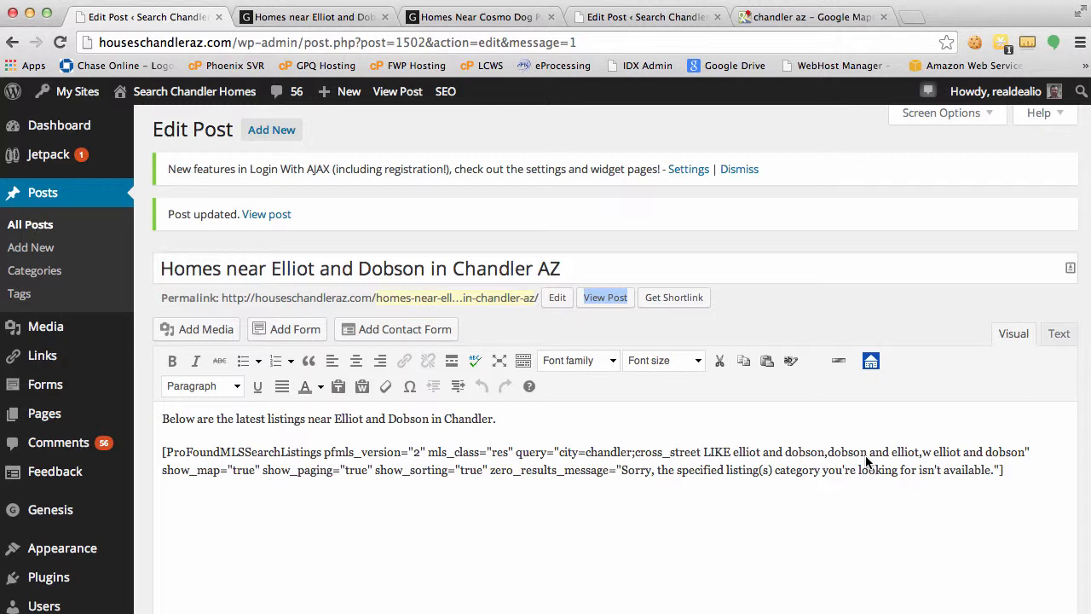
{"action": "scroll", "coordinate": [866, 461], "scroll_direction": "up", "scroll_amount": 1}
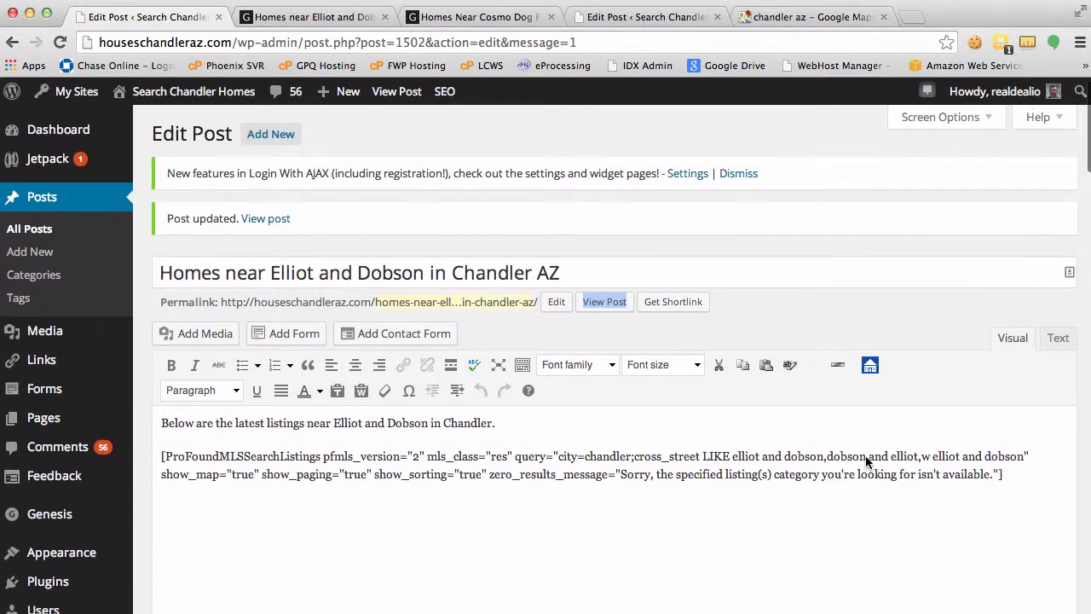
{"action": "left_click", "coordinate": [1013, 474]}
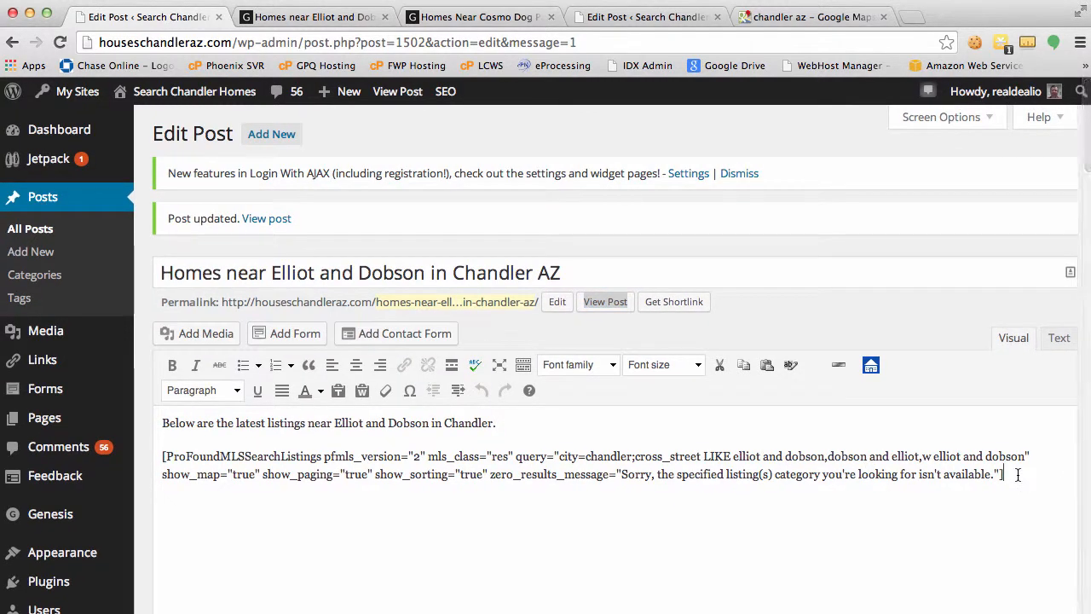
{"action": "key", "text": "Return"}
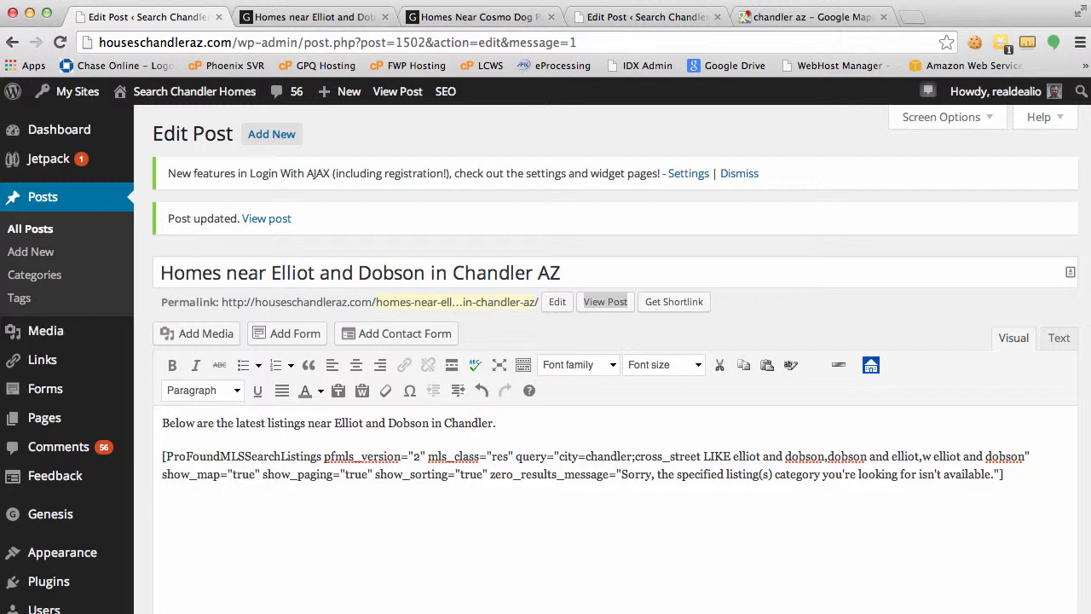
{"action": "scroll", "coordinate": [972, 465], "scroll_direction": "down", "scroll_amount": 3}
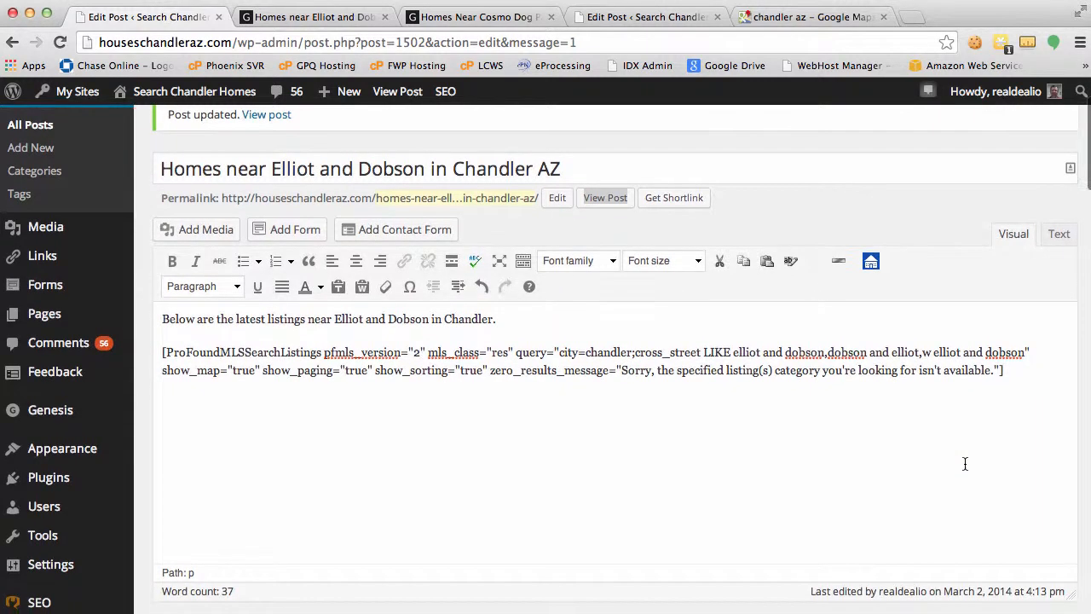
{"action": "scroll", "coordinate": [965, 464], "scroll_direction": "up", "scroll_amount": 1}
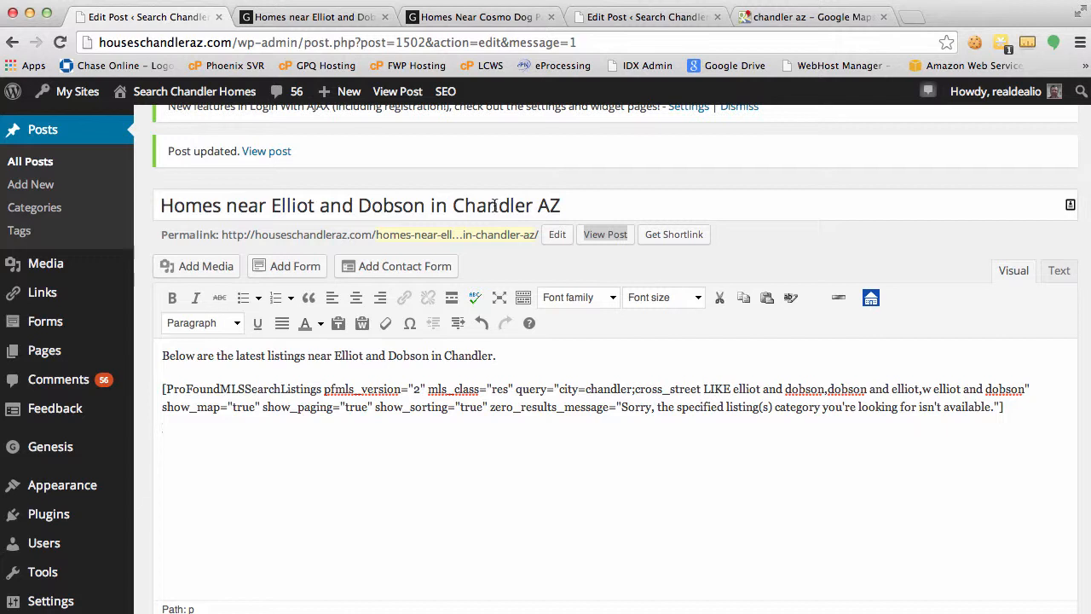
{"action": "left_click", "coordinate": [230, 440]}
{"action": "left_click", "coordinate": [871, 297]}
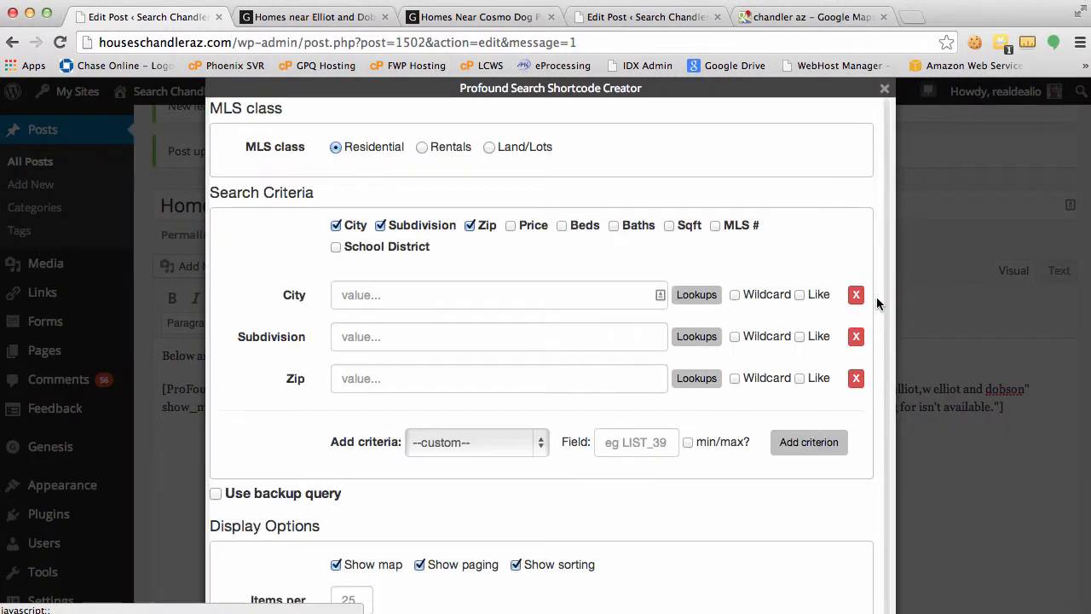
Step: Add Latitude and Longitude as minimum/maximum search criteria in the shortcode creator
{"action": "left_click", "coordinate": [486, 441]}
{"action": "scroll", "coordinate": [488, 447], "scroll_direction": "down", "scroll_amount": 10}
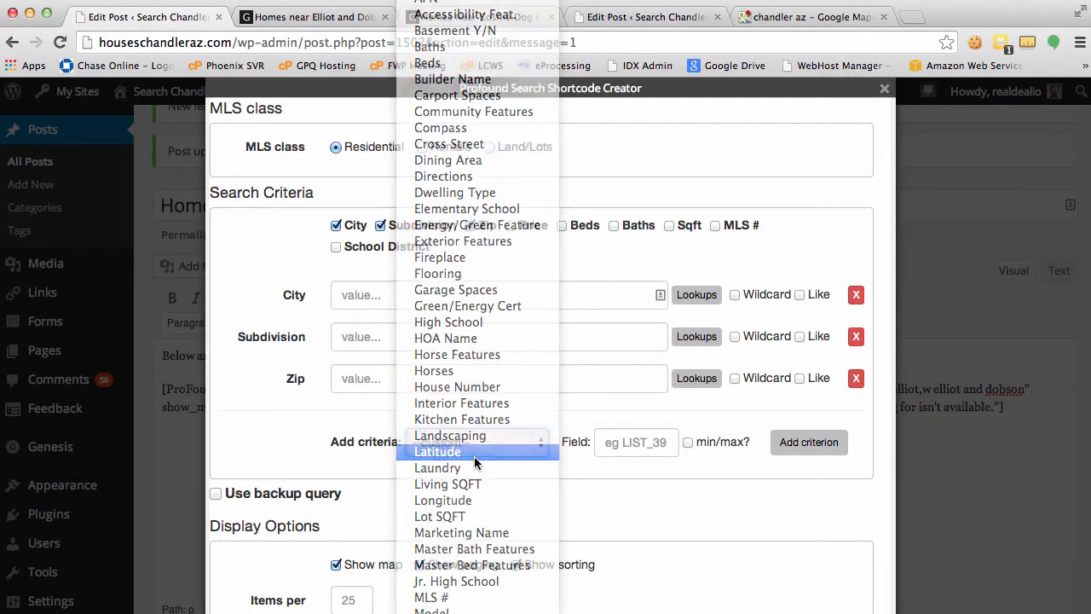
{"action": "left_click", "coordinate": [474, 456]}
{"action": "left_click", "coordinate": [614, 445]}
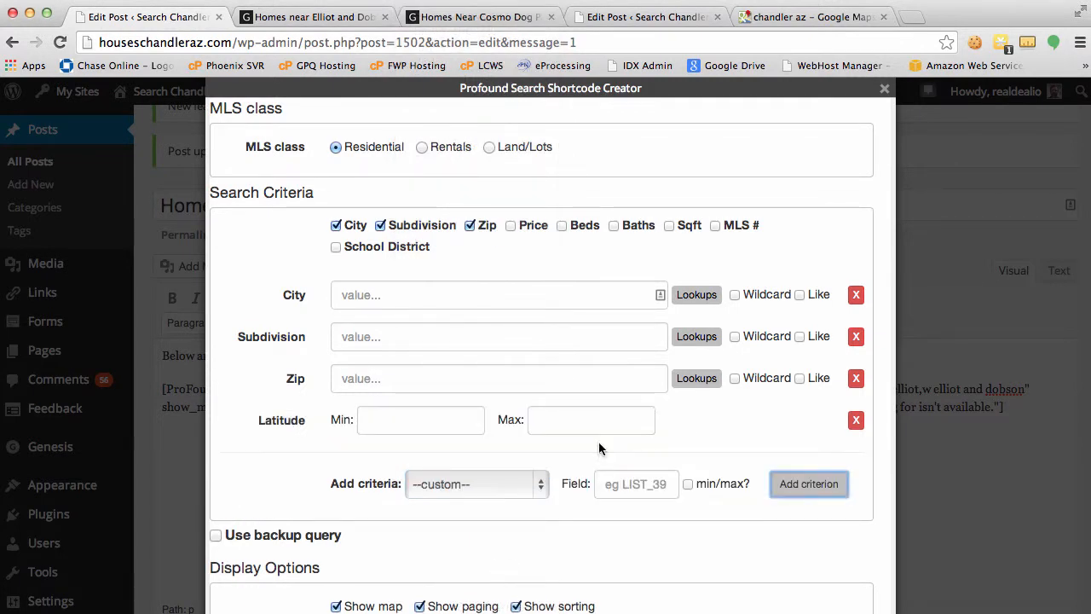
{"action": "left_click", "coordinate": [484, 484]}
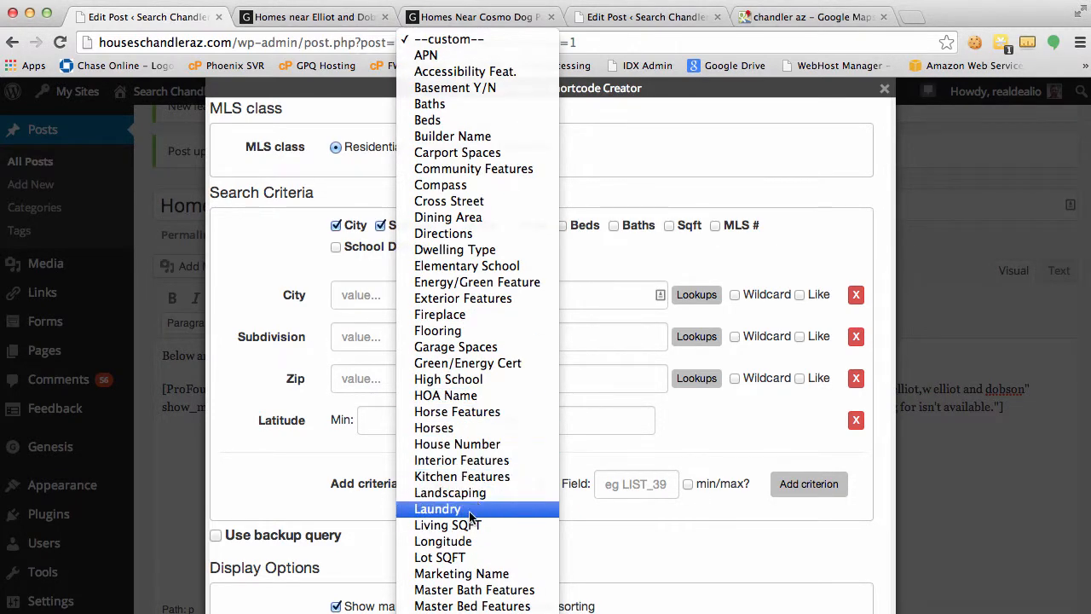
{"action": "left_click", "coordinate": [468, 543]}
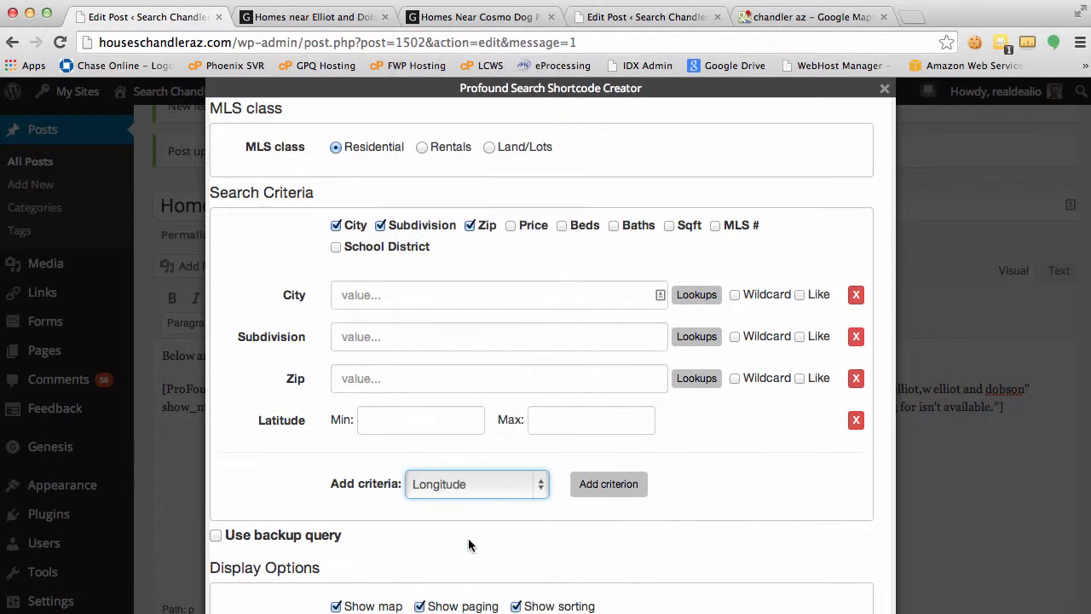
{"action": "left_click", "coordinate": [614, 486]}
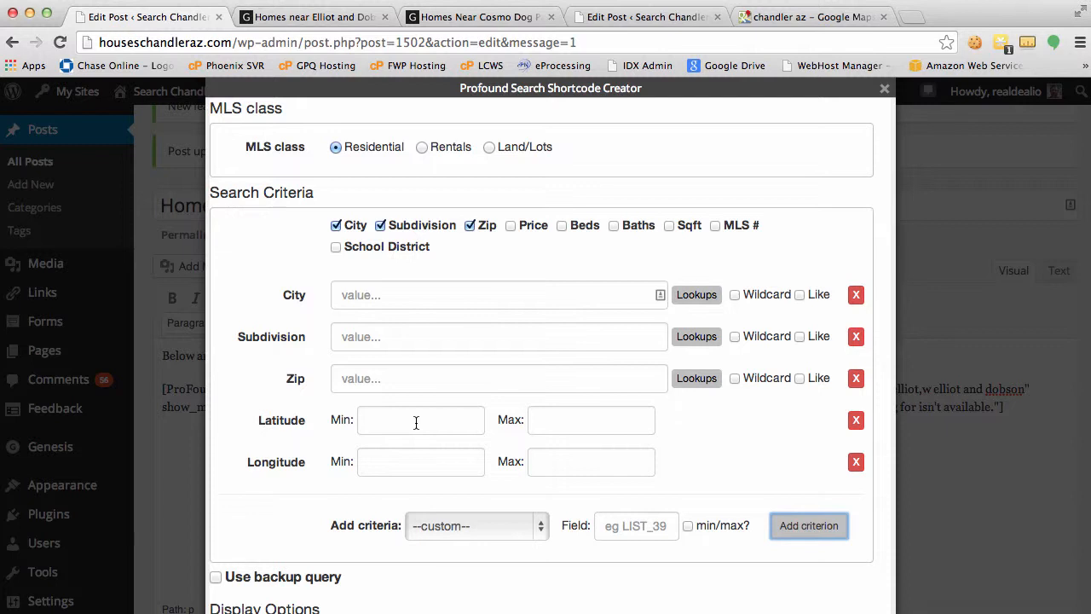
{"action": "scroll", "coordinate": [418, 434], "scroll_direction": "up", "scroll_amount": 1}
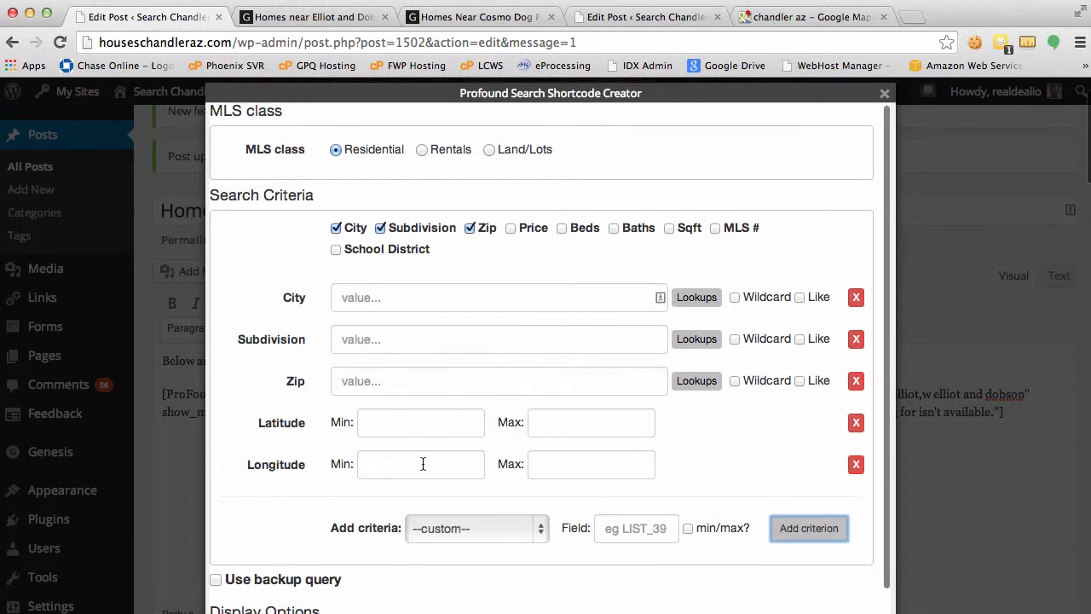
{"action": "scroll", "coordinate": [423, 465], "scroll_direction": "down", "scroll_amount": 1}
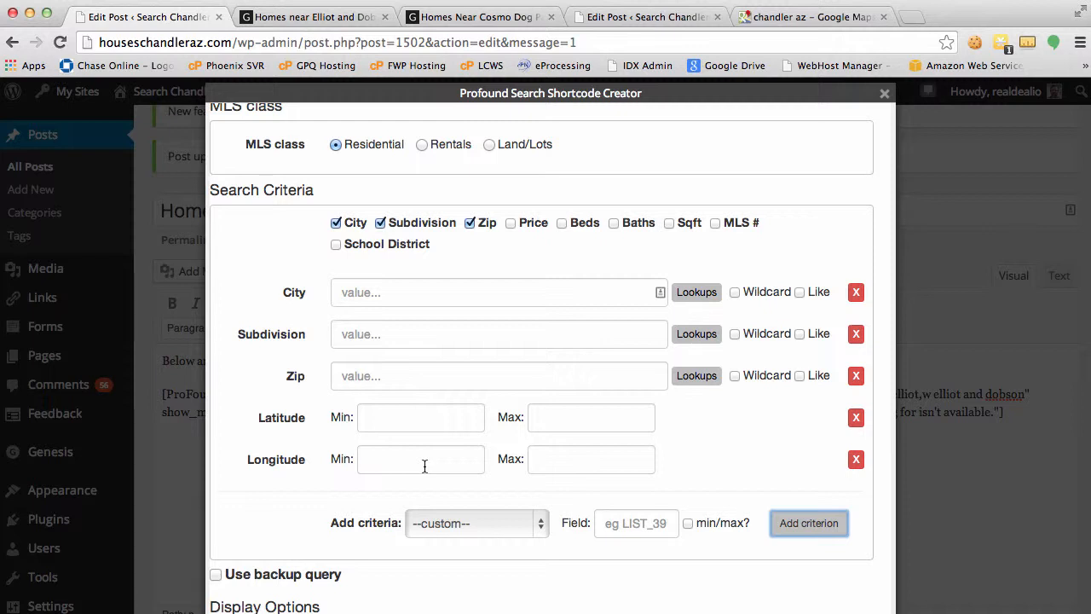
{"action": "scroll", "coordinate": [425, 466], "scroll_direction": "up", "scroll_amount": 1}
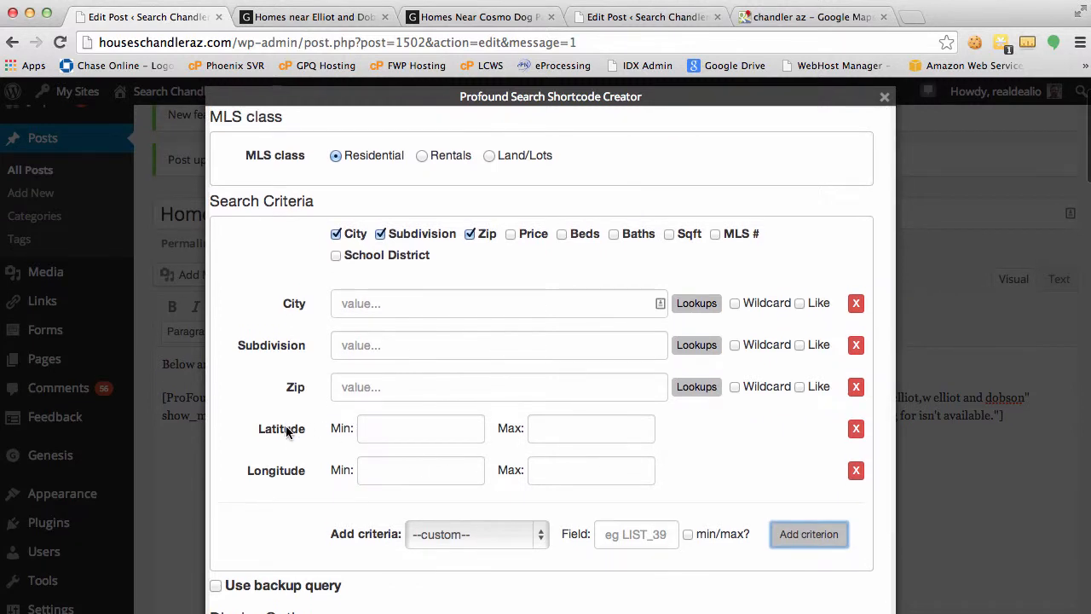
{"action": "scroll", "coordinate": [285, 452], "scroll_direction": "down", "scroll_amount": 1}
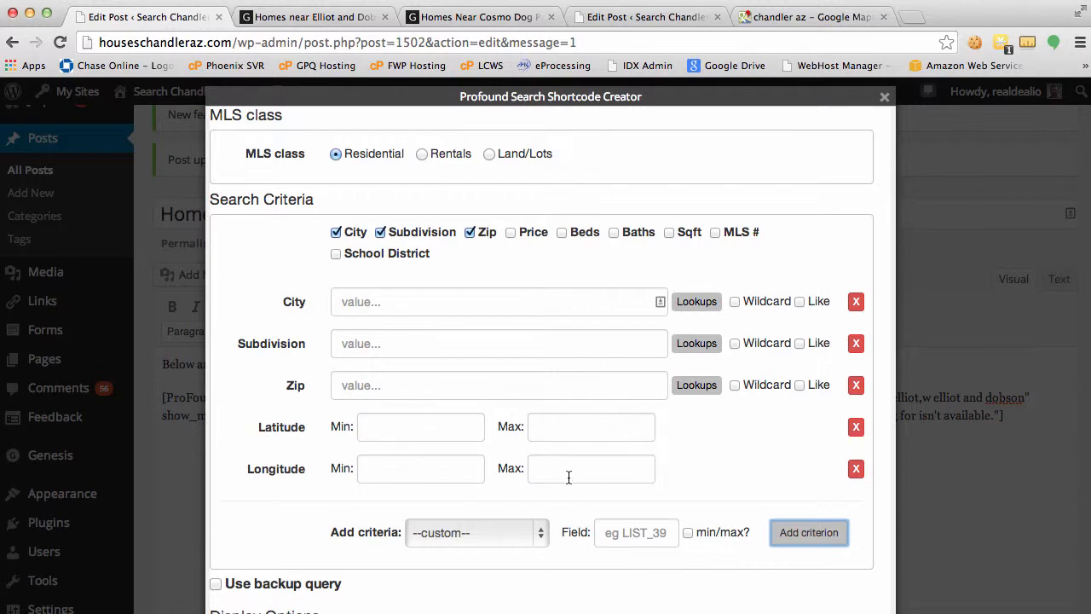
Step: Switch to Google Maps and drop LatLng markers at Price Fwy and Guadalupe Rd and at Alma School Rd and Warner Rd
{"action": "left_click", "coordinate": [812, 23]}
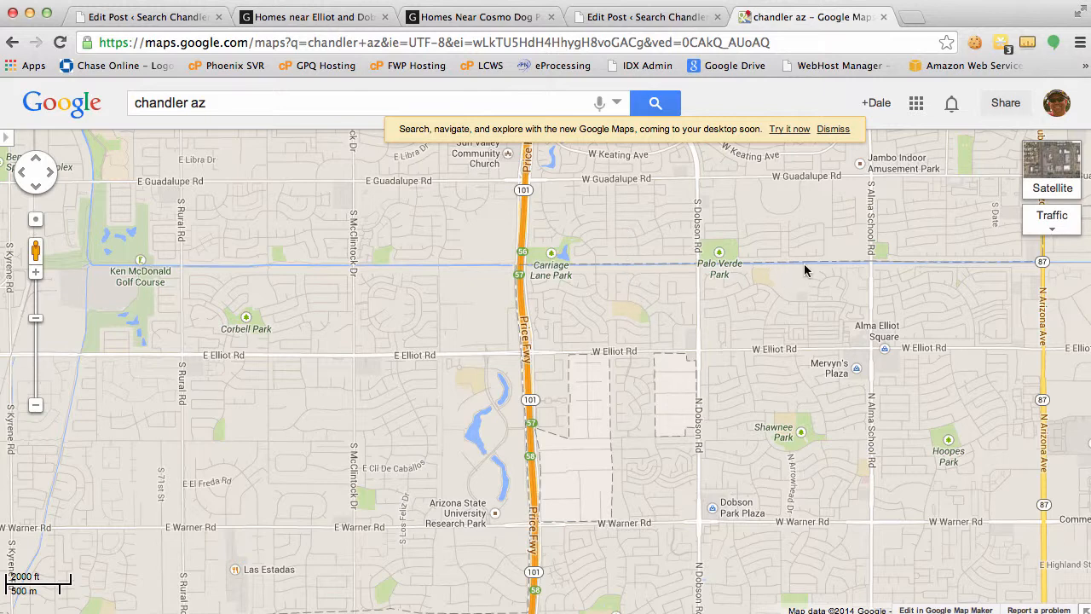
{"action": "right_click", "coordinate": [526, 188]}
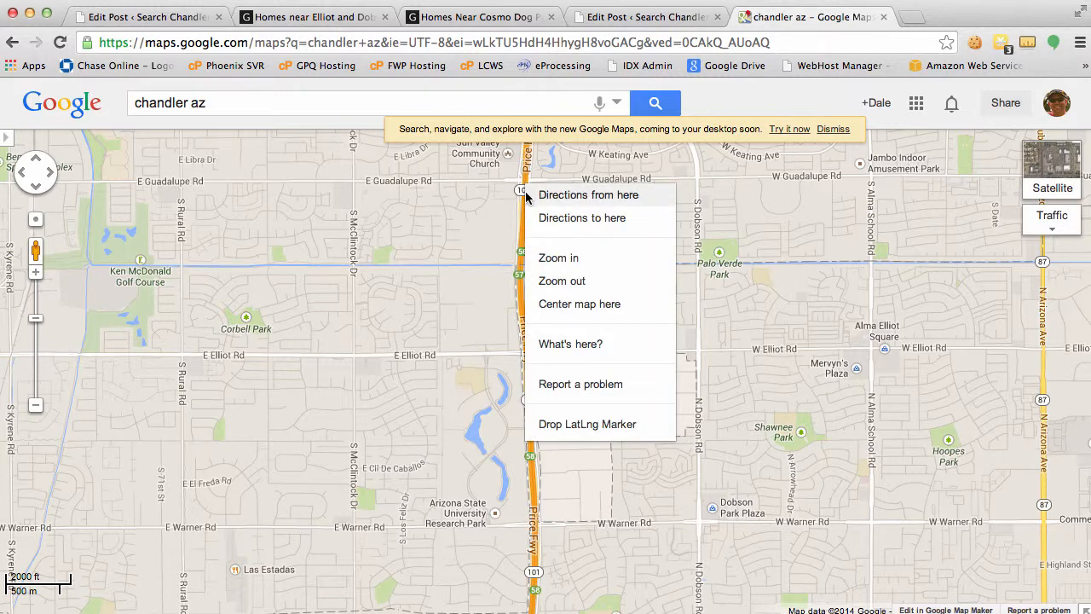
{"action": "left_click", "coordinate": [581, 424]}
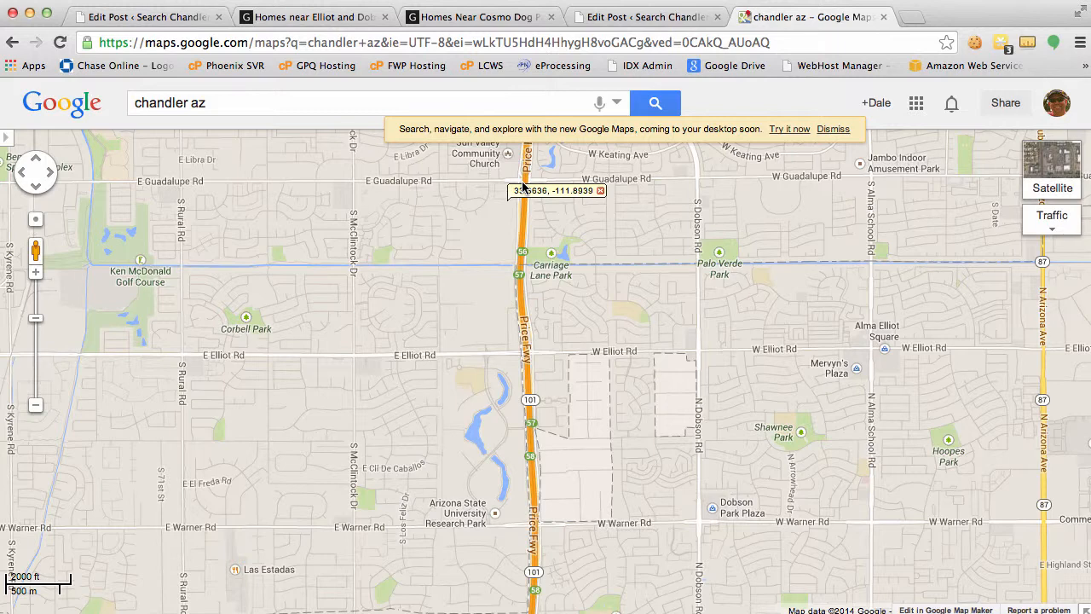
{"action": "right_click", "coordinate": [872, 521]}
{"action": "left_click", "coordinate": [892, 509]}
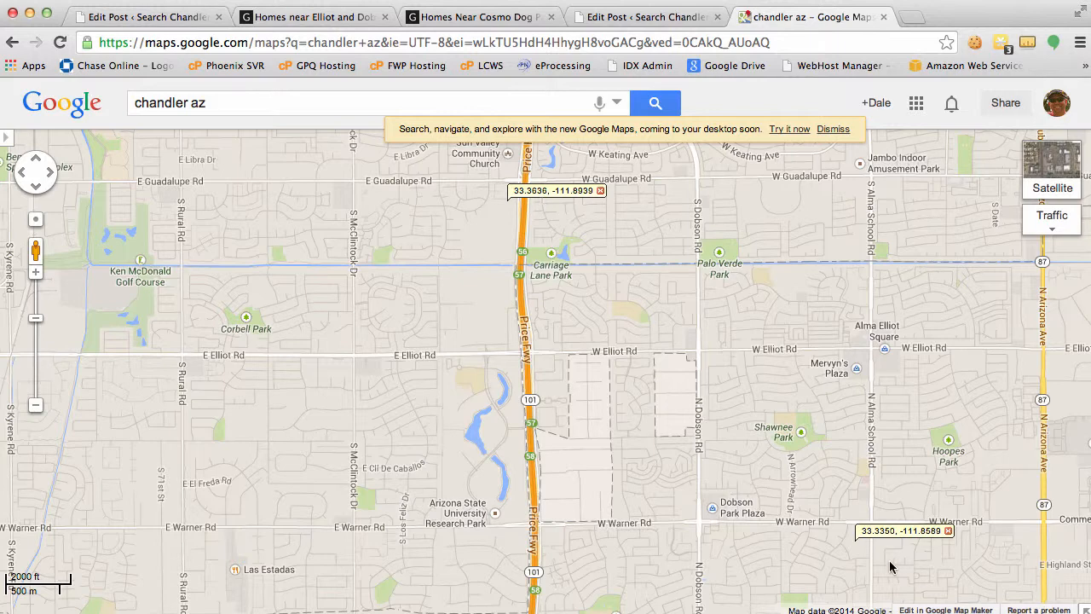
{"action": "left_click", "coordinate": [152, 17]}
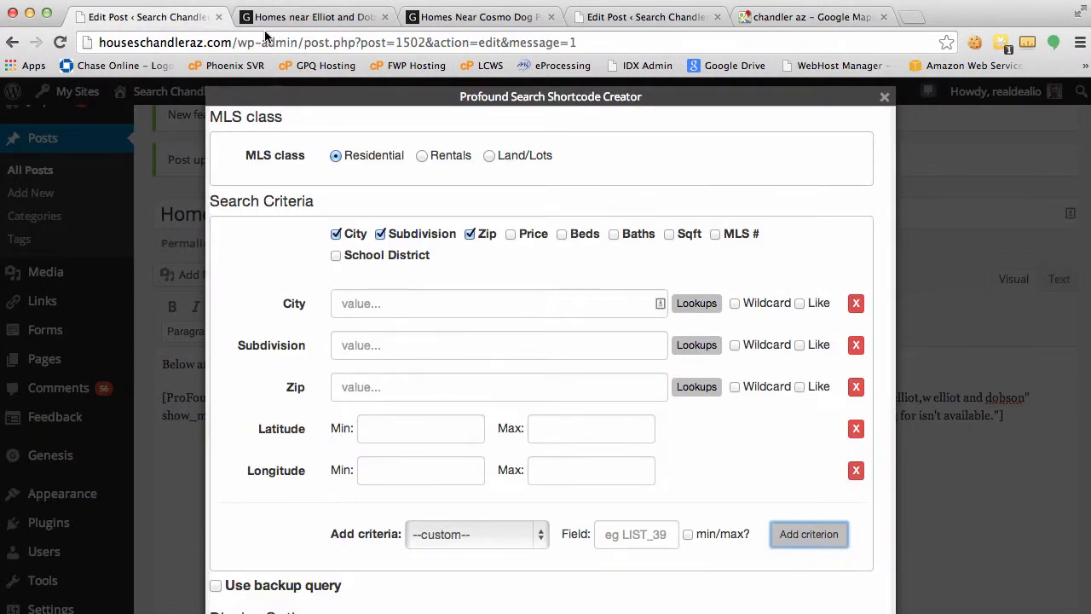
{"action": "left_click", "coordinate": [784, 18]}
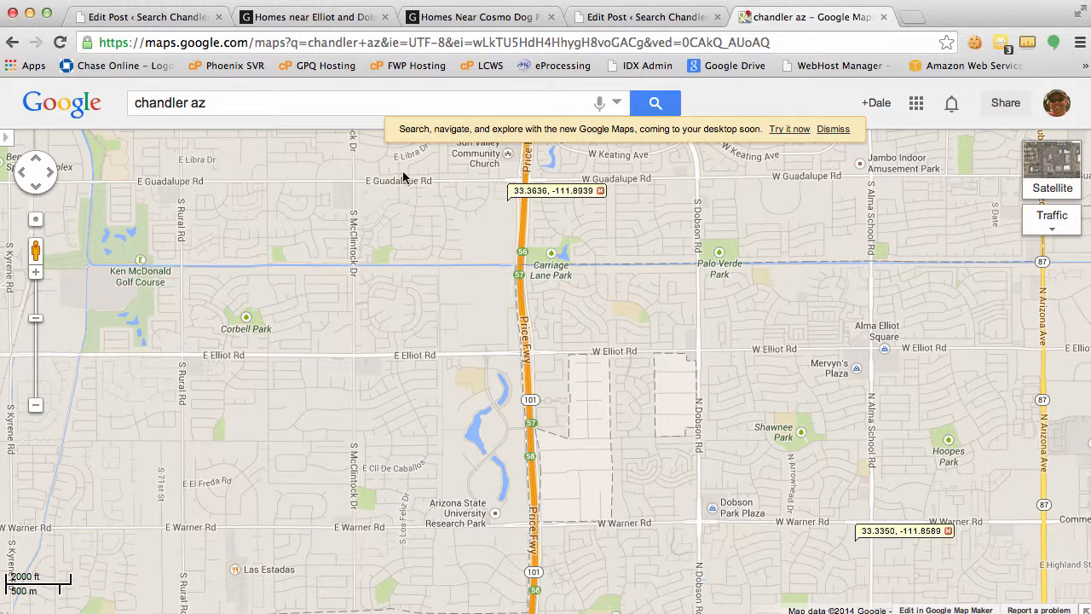
Step: Back in the shortcode creator, set the Latitude minimum to 33.3350 and maximum to 33.3636 from the map markers
{"action": "left_click", "coordinate": [148, 24]}
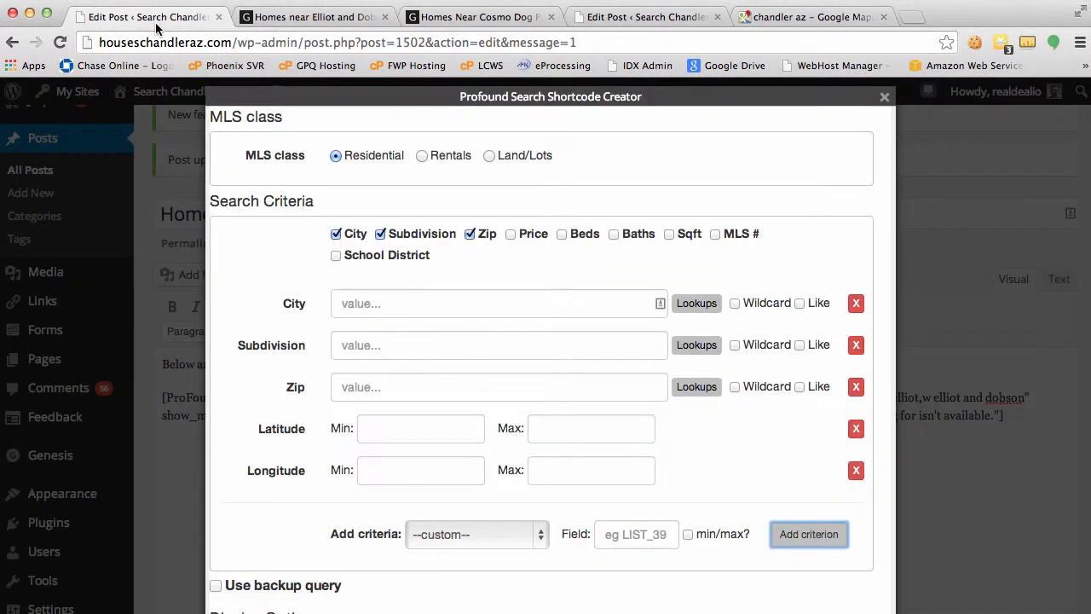
{"action": "left_click", "coordinate": [387, 426]}
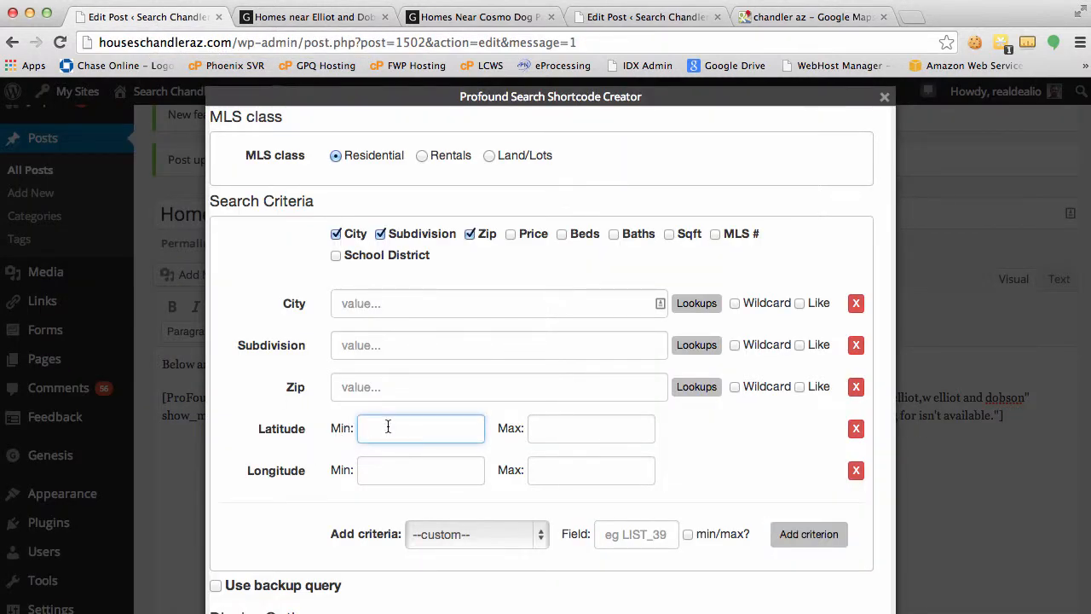
{"action": "type", "text": "33"}
{"action": "left_click", "coordinate": [576, 431]}
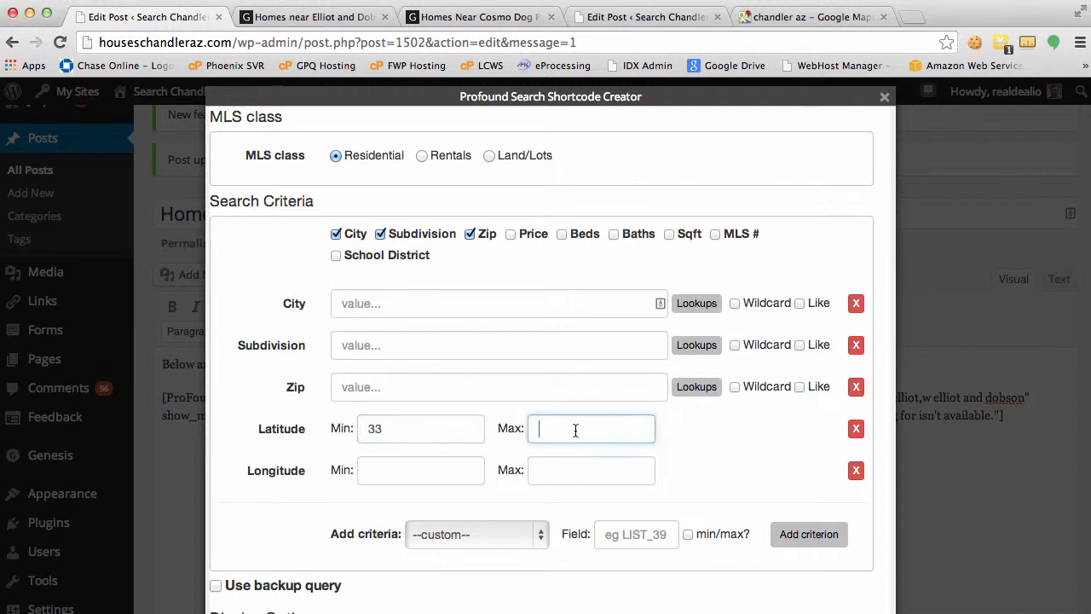
{"action": "type", "text": "33"}
{"action": "left_click", "coordinate": [441, 430]}
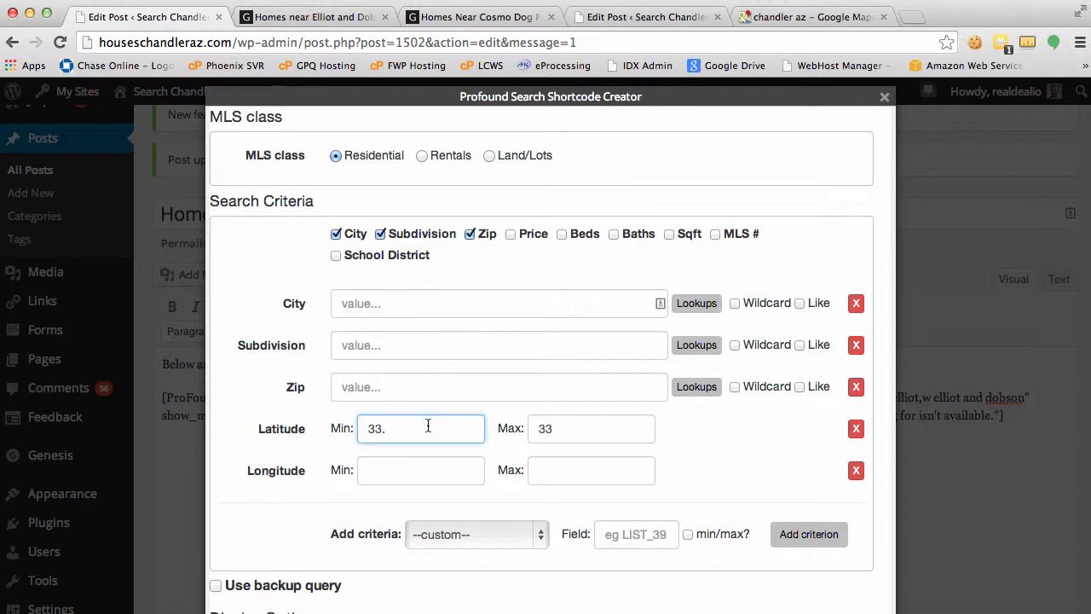
{"action": "left_click", "coordinate": [808, 17]}
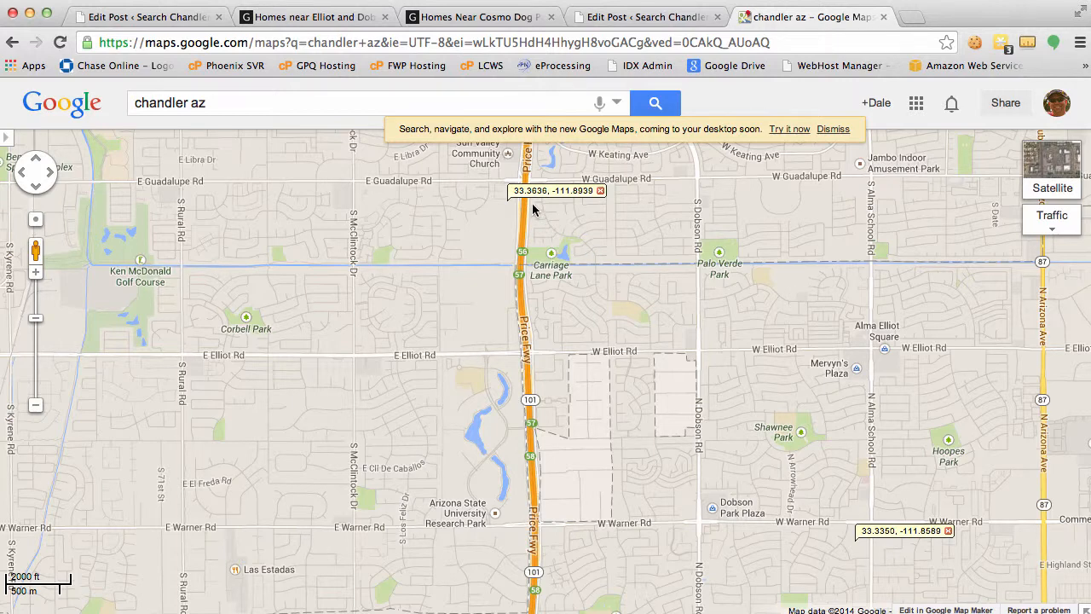
{"action": "left_click", "coordinate": [174, 17]}
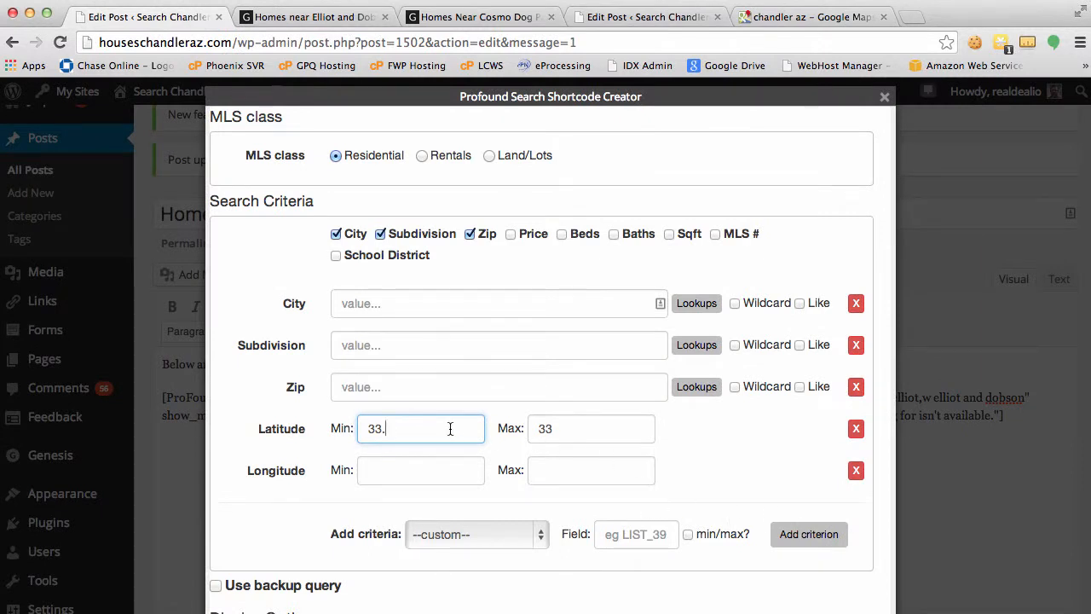
{"action": "type", "text": "3350"}
{"action": "left_click", "coordinate": [563, 428]}
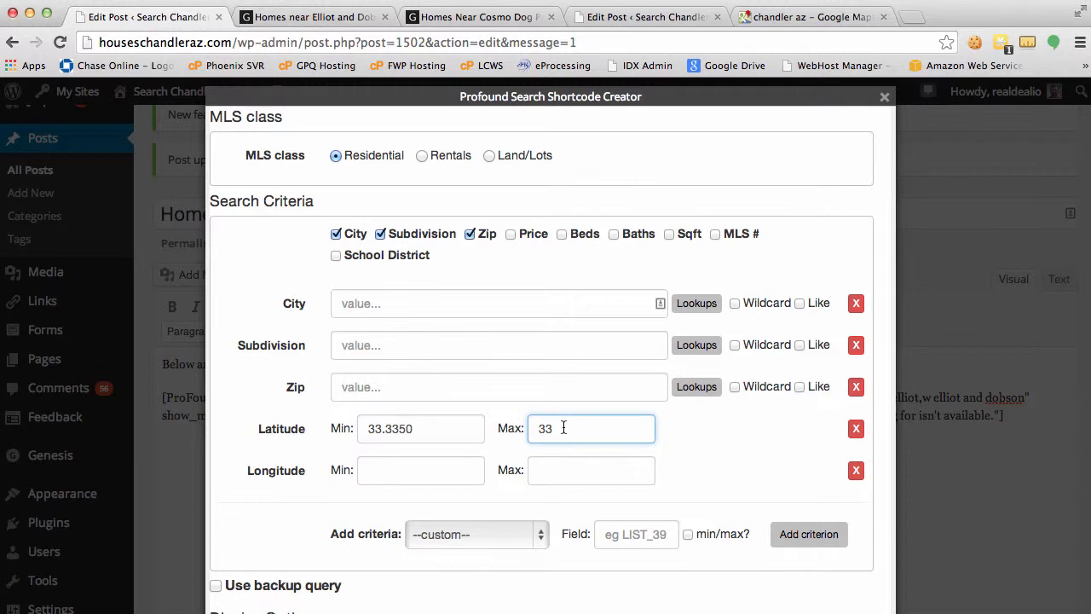
{"action": "type", "text": "33.3636"}
Step: Set the Longitude minimum to -111.8939 and maximum to -111.8589, using the coordinates of the two map markers
{"action": "left_click", "coordinate": [802, 17]}
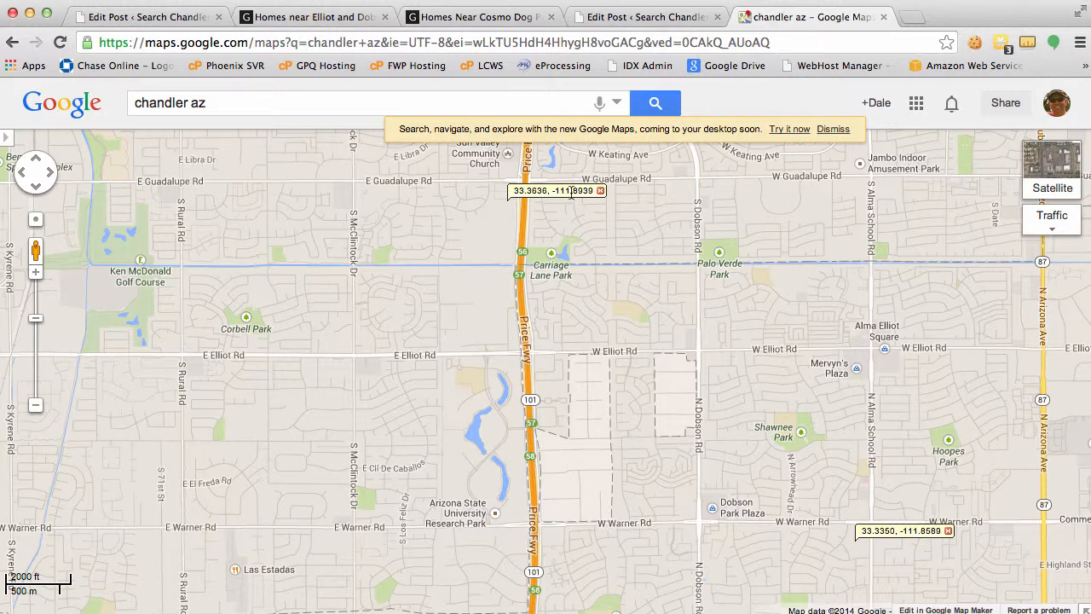
{"action": "left_click", "coordinate": [184, 19]}
{"action": "left_click", "coordinate": [400, 474]}
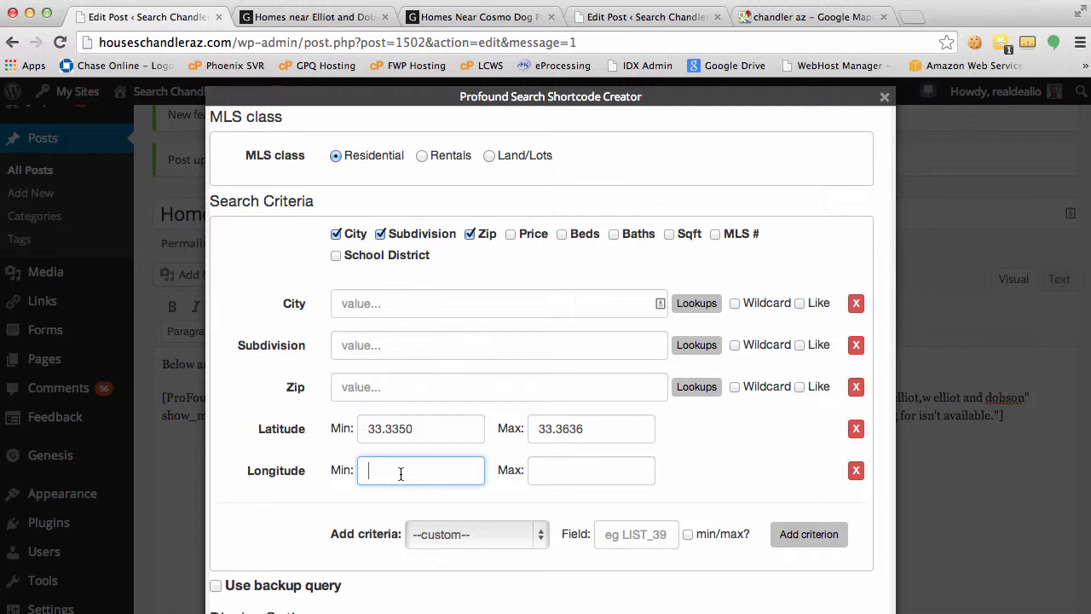
{"action": "type", "text": "-111.8939"}
{"action": "left_click", "coordinate": [799, 18]}
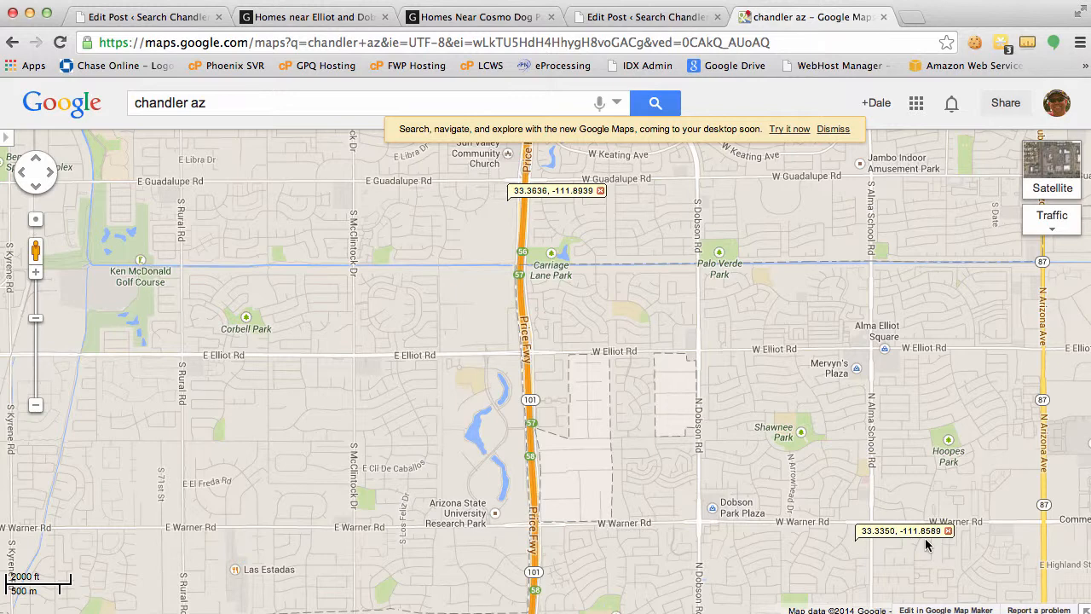
{"action": "left_click", "coordinate": [150, 19]}
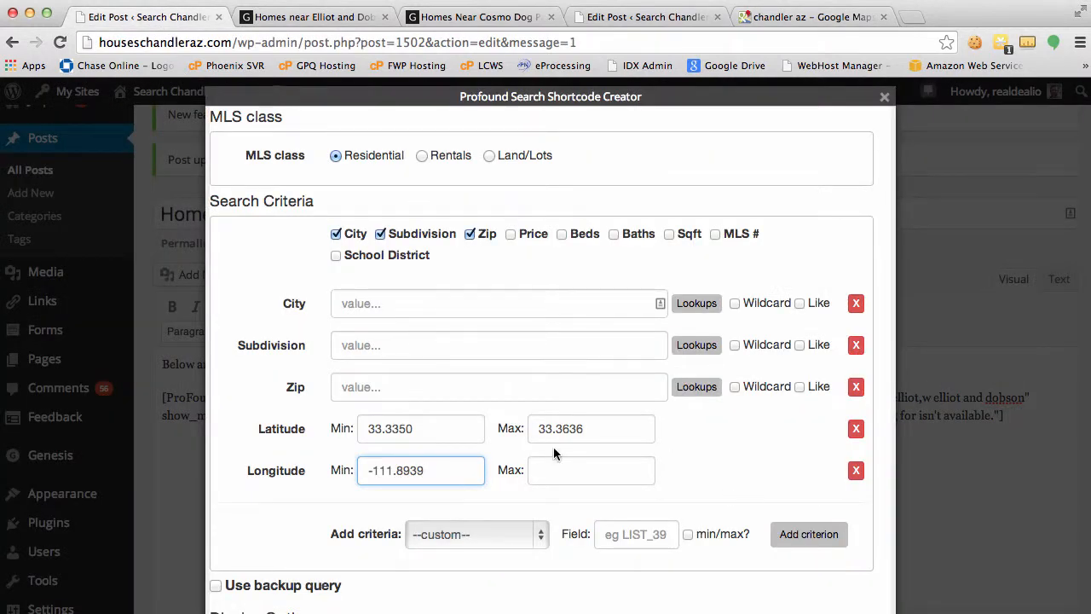
{"action": "left_click", "coordinate": [564, 471]}
{"action": "type", "text": "-111.8"}
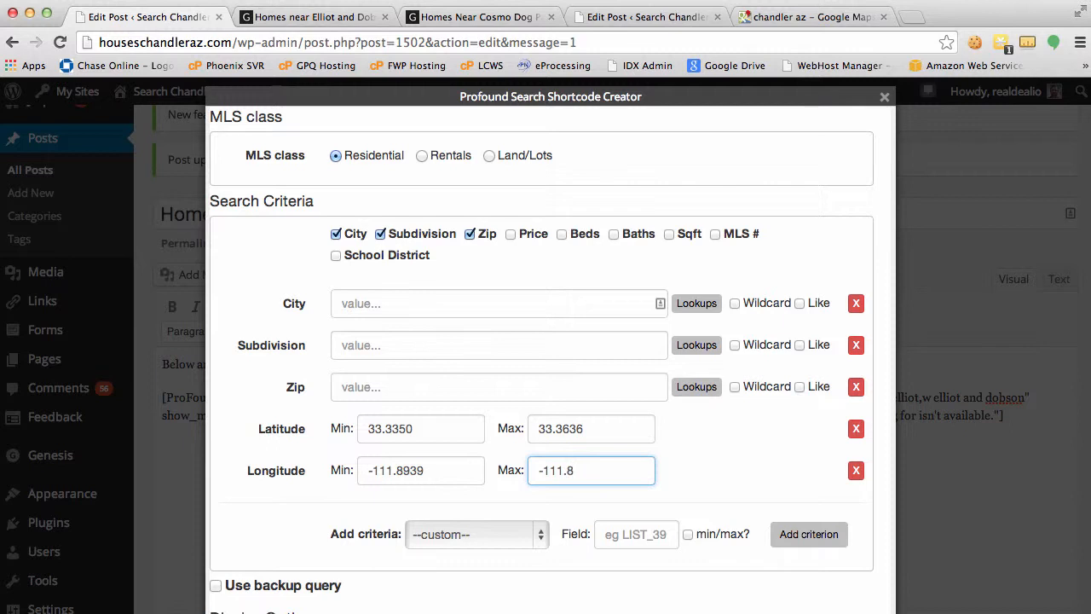
{"action": "type", "text": "589"}
{"action": "scroll", "coordinate": [774, 459], "scroll_direction": "down", "scroll_amount": 2}
{"action": "left_click", "coordinate": [410, 268]}
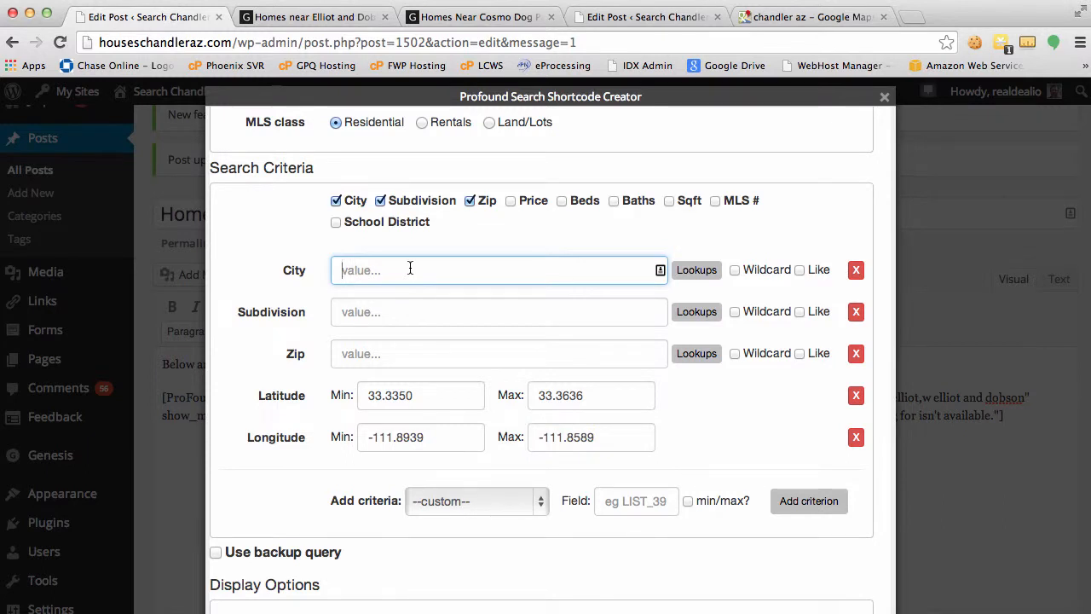
{"action": "type", "text": "cha"}
{"action": "key", "text": "BackSpace"}
{"action": "key", "text": "BackSpace"}
{"action": "key", "text": "BackSpace"}
Step: Insert the latitude/longitude listings shortcode into the Elliot and Dobson post and update the post
{"action": "scroll", "coordinate": [550, 456], "scroll_direction": "down", "scroll_amount": 5}
{"action": "left_click", "coordinate": [484, 554]}
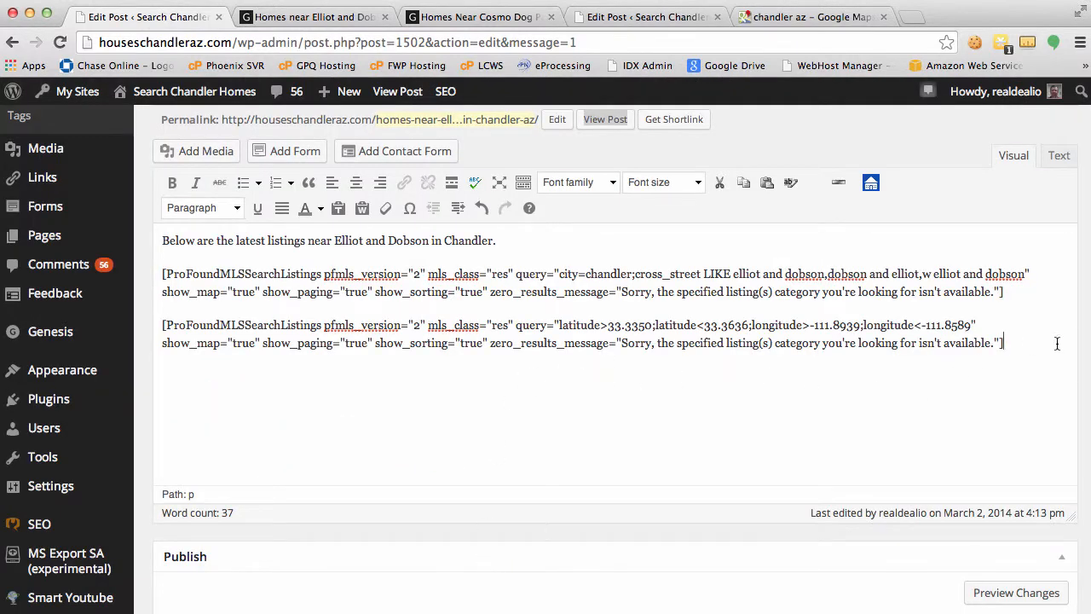
{"action": "scroll", "coordinate": [1017, 419], "scroll_direction": "down", "scroll_amount": 5}
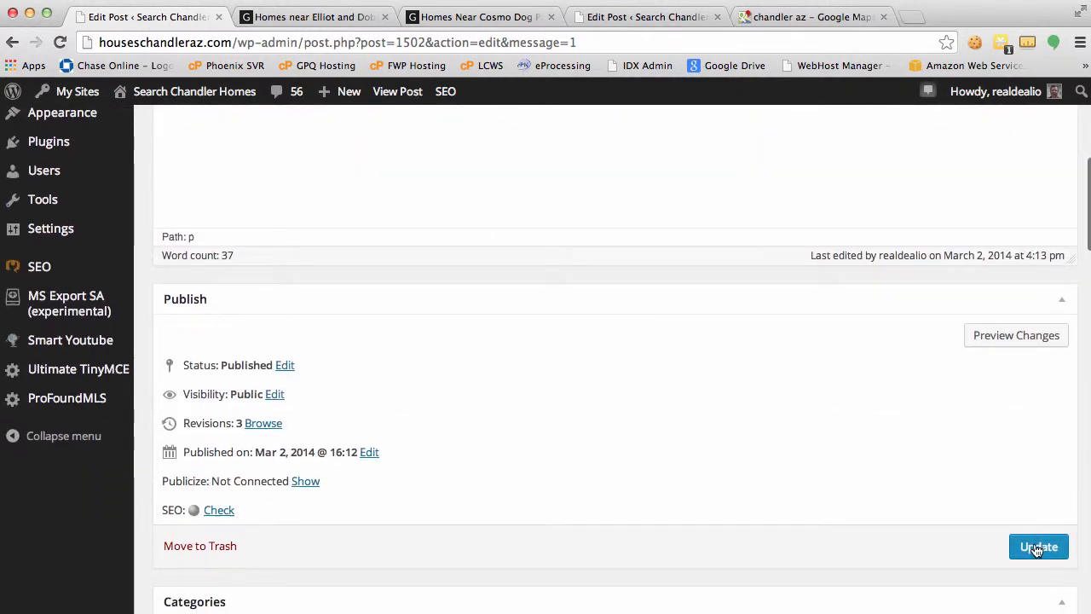
{"action": "left_click", "coordinate": [1037, 546]}
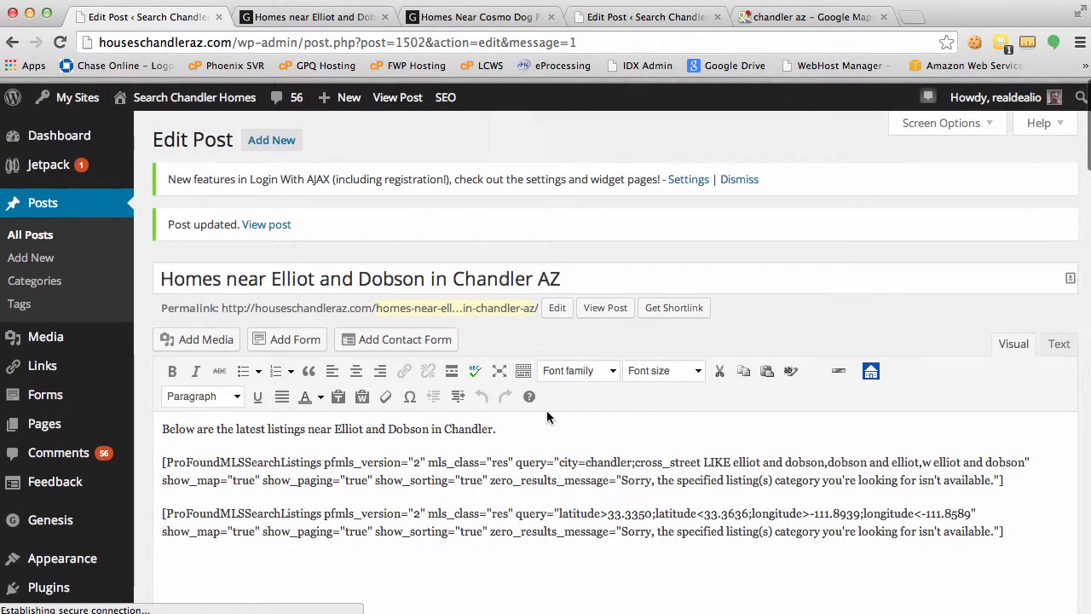
Step: Reload the live Elliot and Dobson page and examine the results of both listing shortcodes
{"action": "left_click", "coordinate": [298, 17]}
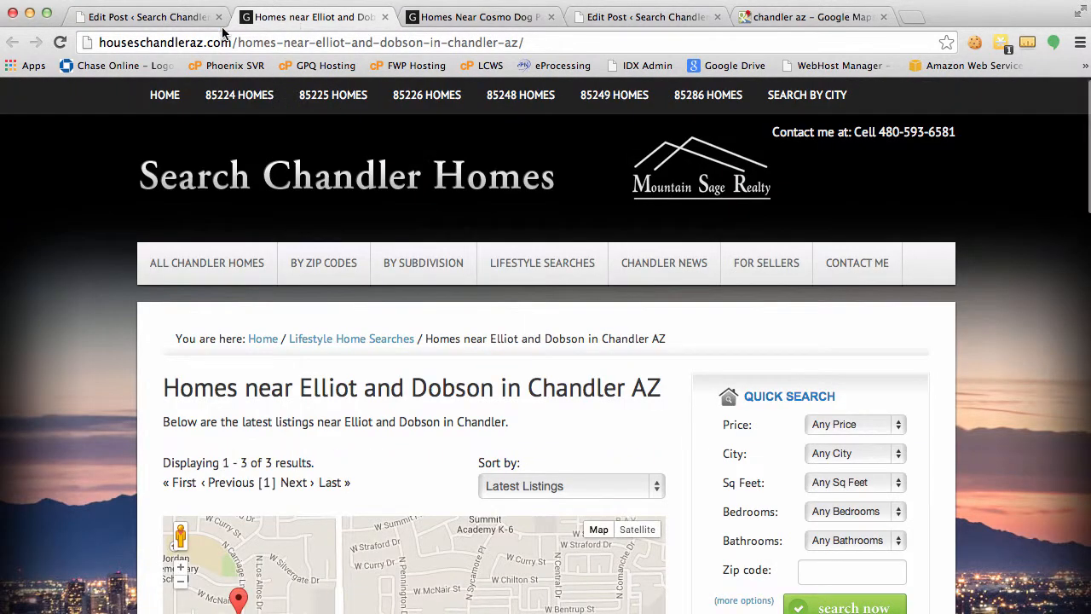
{"action": "left_click", "coordinate": [61, 42]}
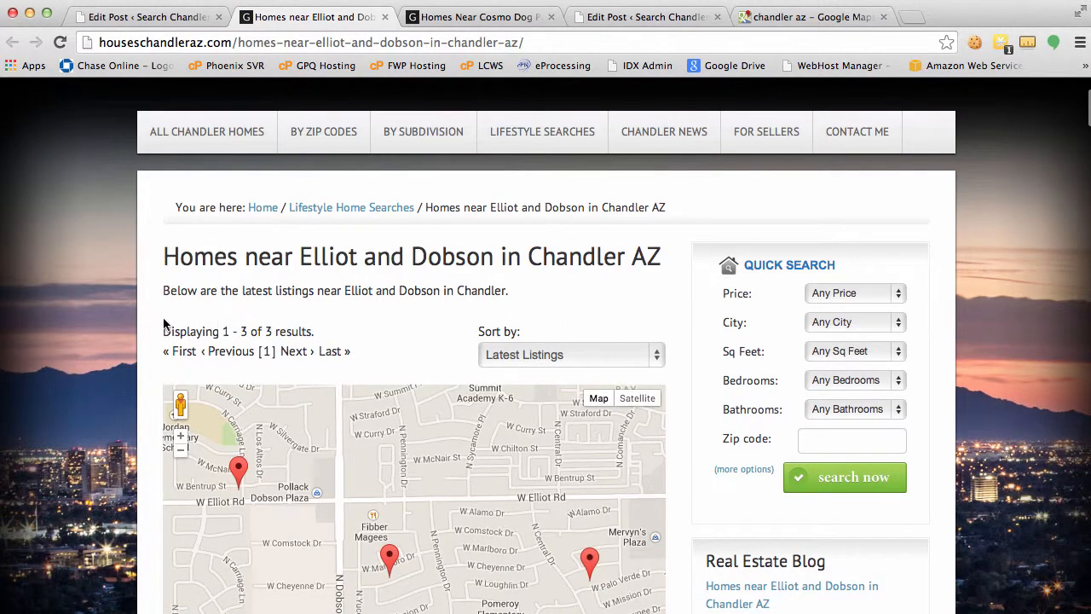
{"action": "scroll", "coordinate": [147, 333], "scroll_direction": "down", "scroll_amount": 10}
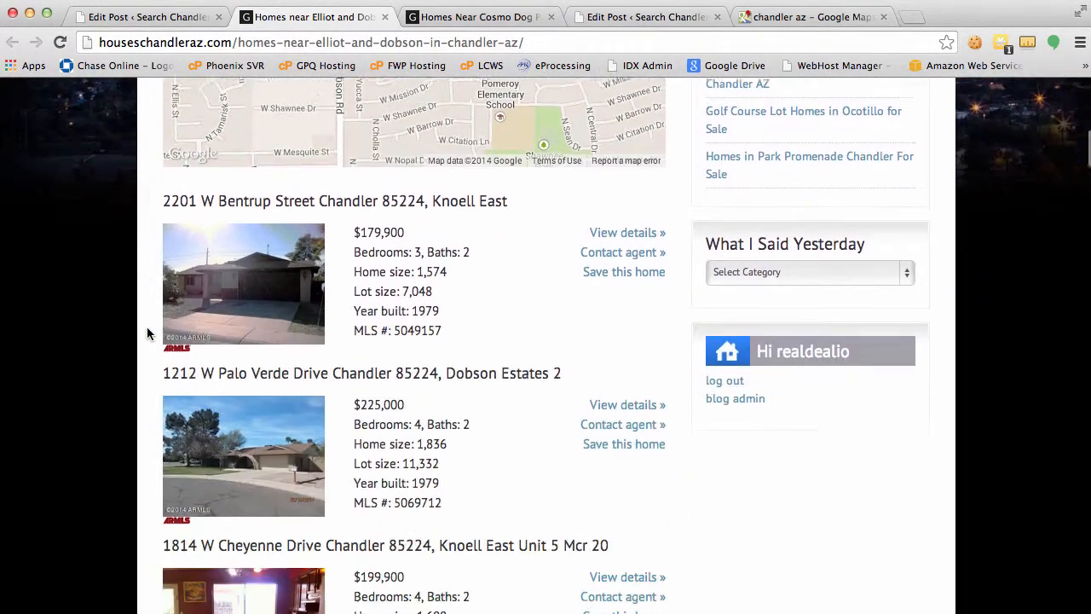
{"action": "scroll", "coordinate": [147, 333], "scroll_direction": "down", "scroll_amount": 5}
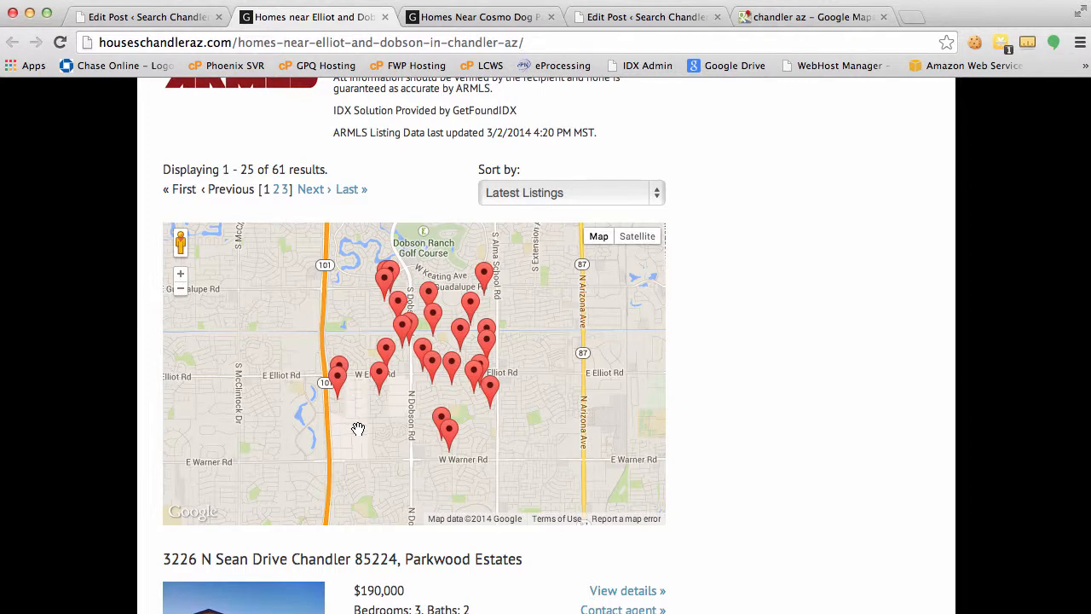
Step: Open the Tre Allagio listing from the second results map, check its cross-streets, and return to the results page
{"action": "left_click", "coordinate": [338, 385]}
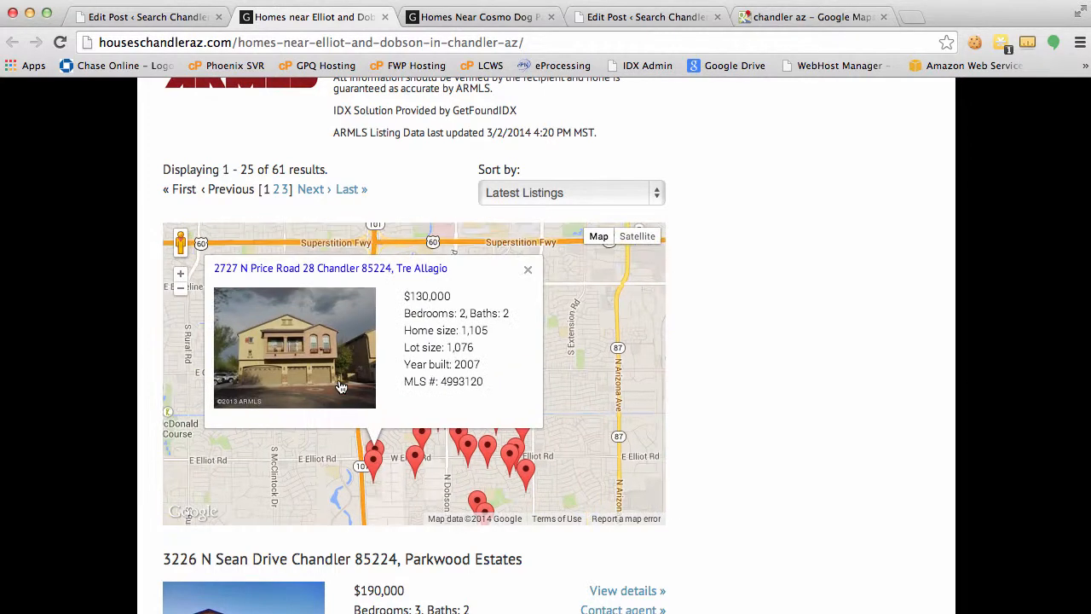
{"action": "left_click", "coordinate": [347, 276]}
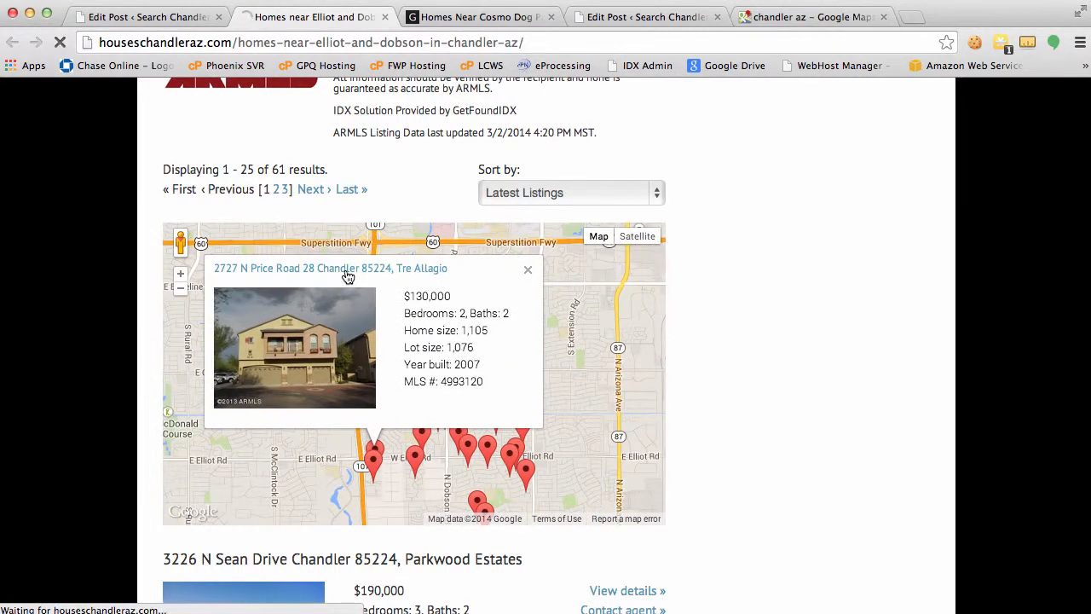
{"action": "scroll", "coordinate": [594, 510], "scroll_direction": "down", "scroll_amount": 5}
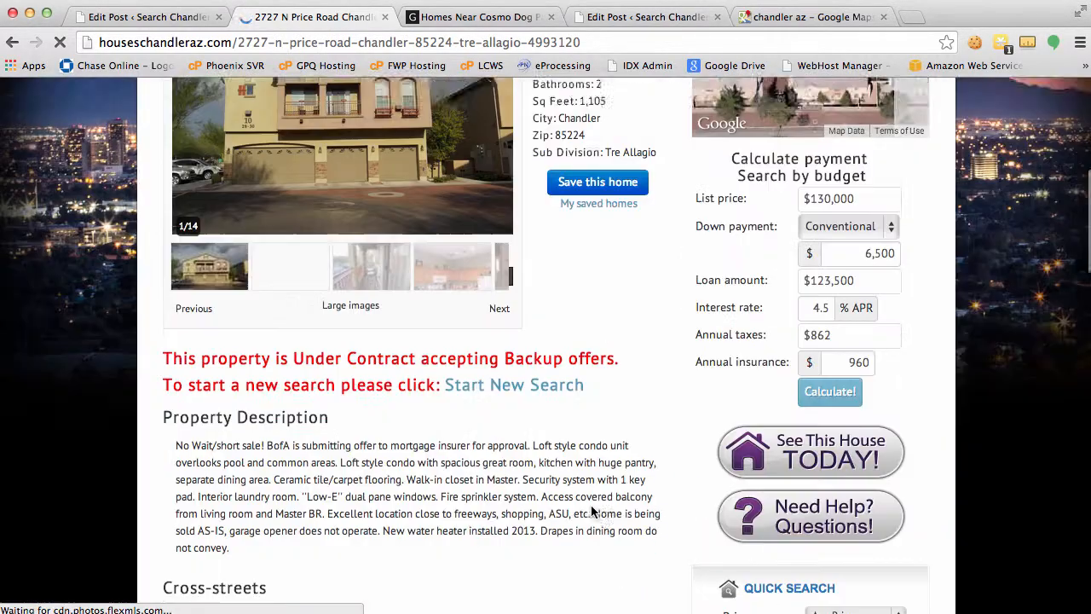
{"action": "scroll", "coordinate": [594, 509], "scroll_direction": "down", "scroll_amount": 3}
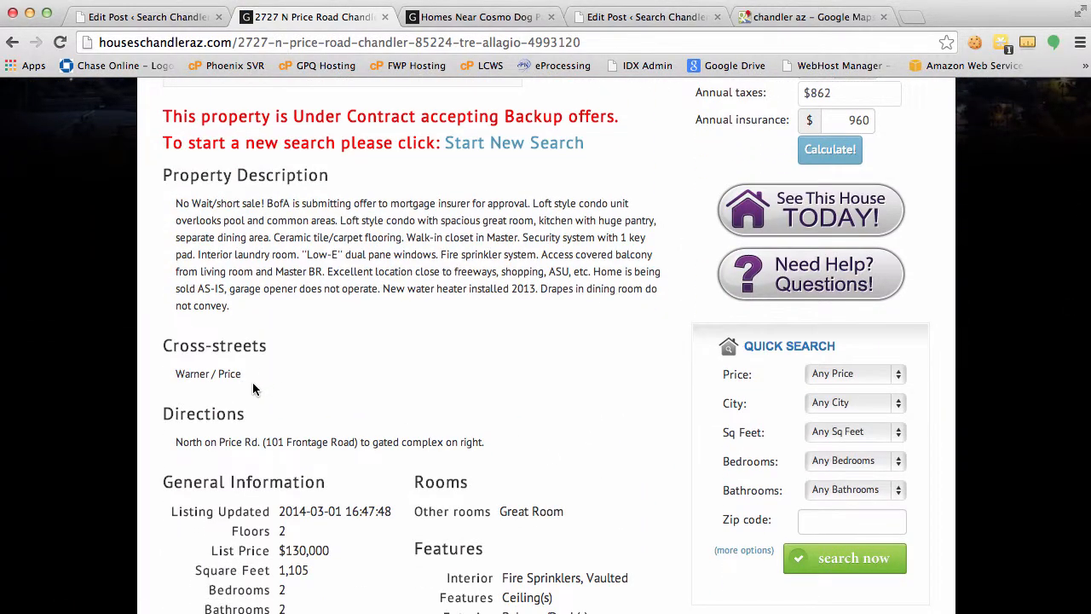
{"action": "left_click", "coordinate": [12, 43]}
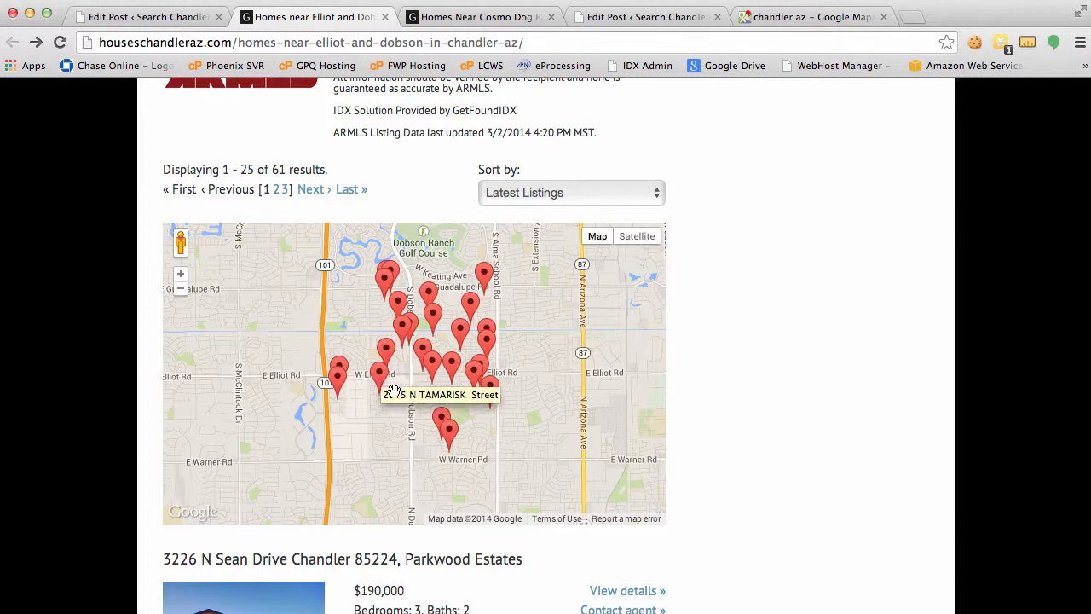
Step: Open the Heatherbrook Square listing from the second results map, check its cross-streets, and return to the post editor
{"action": "scroll", "coordinate": [721, 324], "scroll_direction": "down", "scroll_amount": 15}
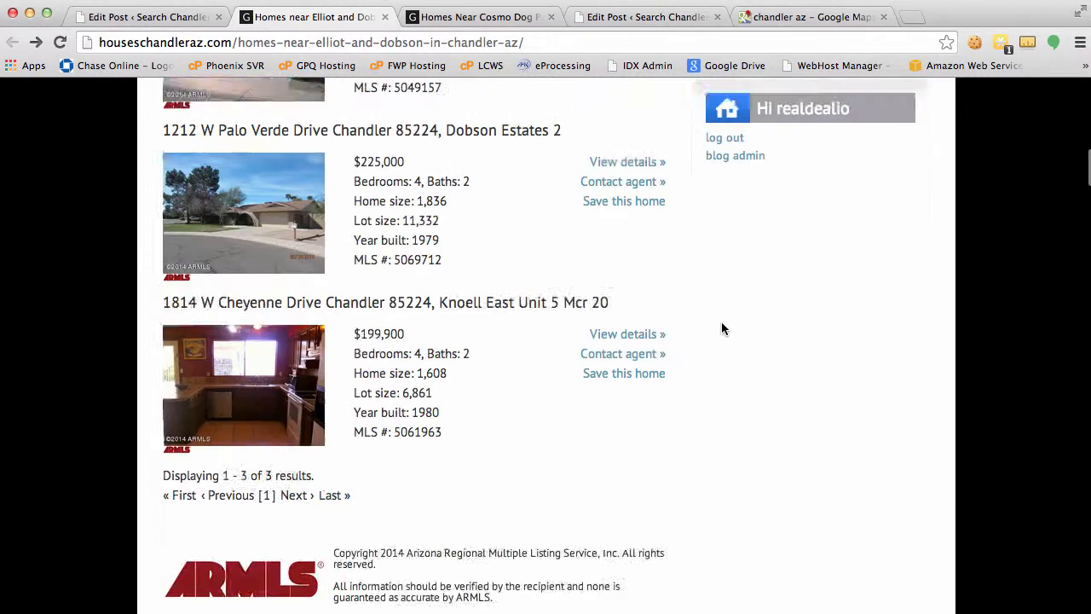
{"action": "scroll", "coordinate": [719, 322], "scroll_direction": "up", "scroll_amount": 8}
{"action": "scroll", "coordinate": [530, 321], "scroll_direction": "up", "scroll_amount": 3}
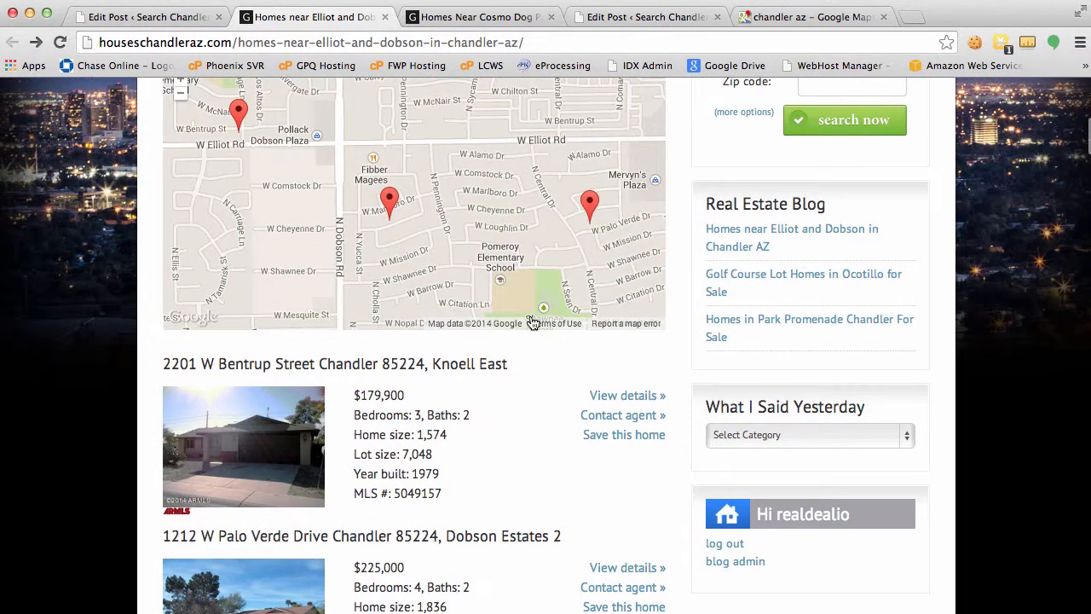
{"action": "scroll", "coordinate": [555, 446], "scroll_direction": "down", "scroll_amount": 9}
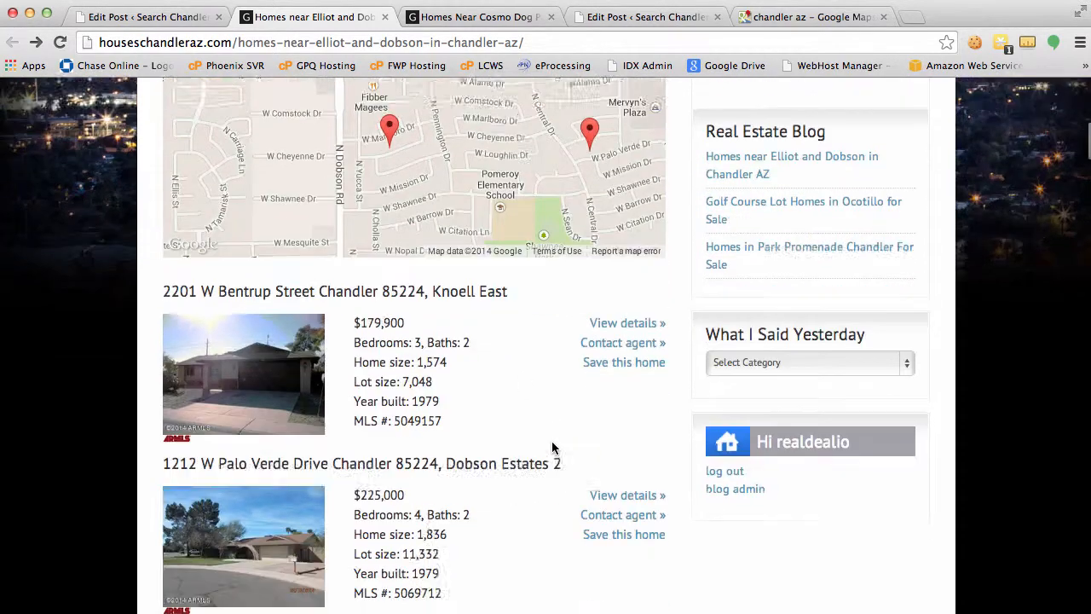
{"action": "scroll", "coordinate": [769, 417], "scroll_direction": "down", "scroll_amount": 5}
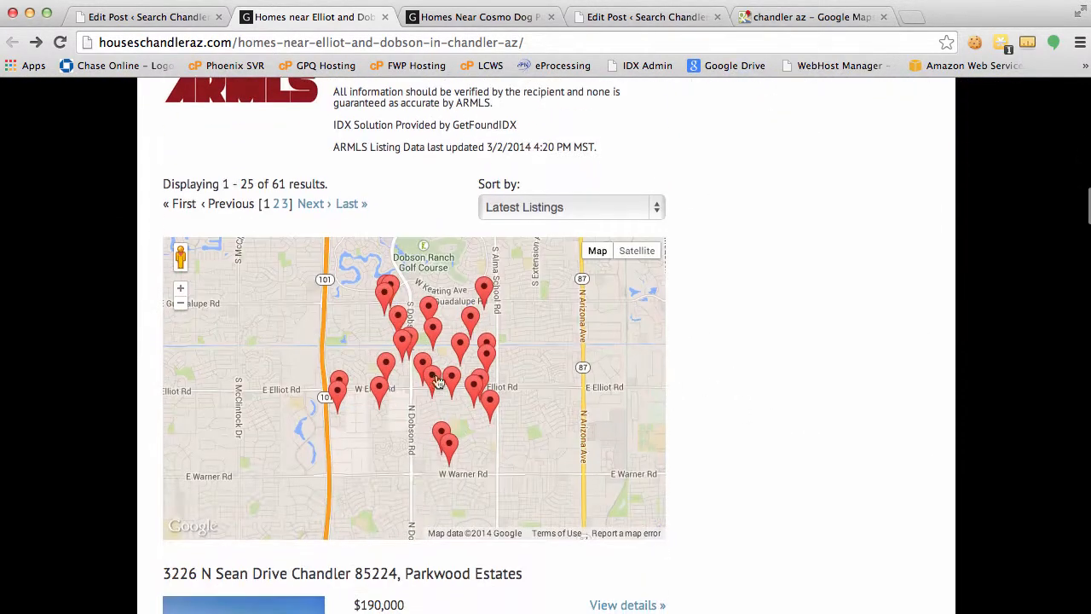
{"action": "left_click", "coordinate": [377, 386]}
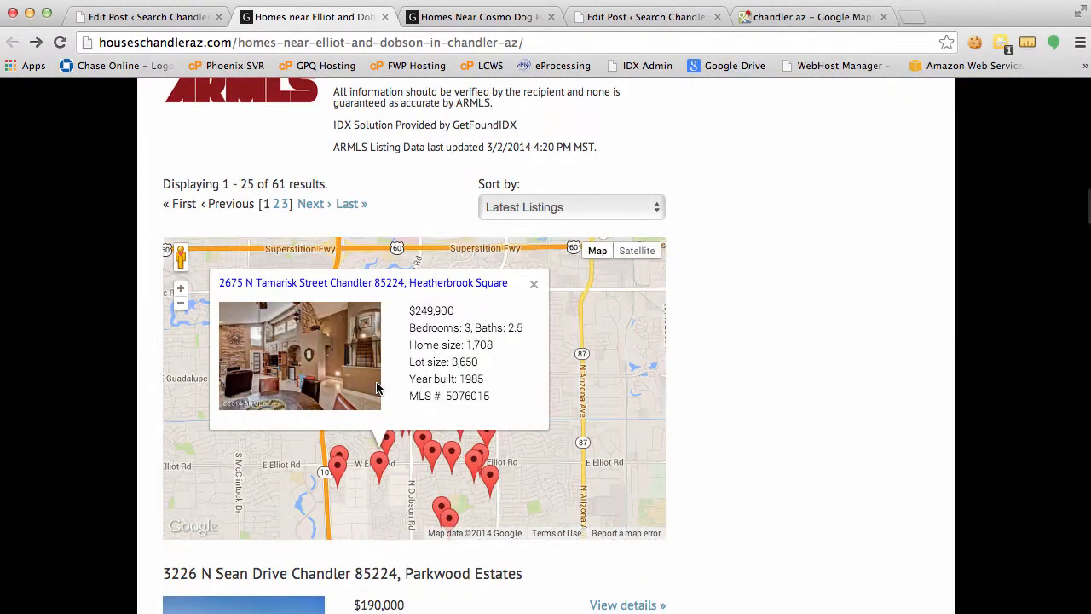
{"action": "left_click", "coordinate": [383, 288]}
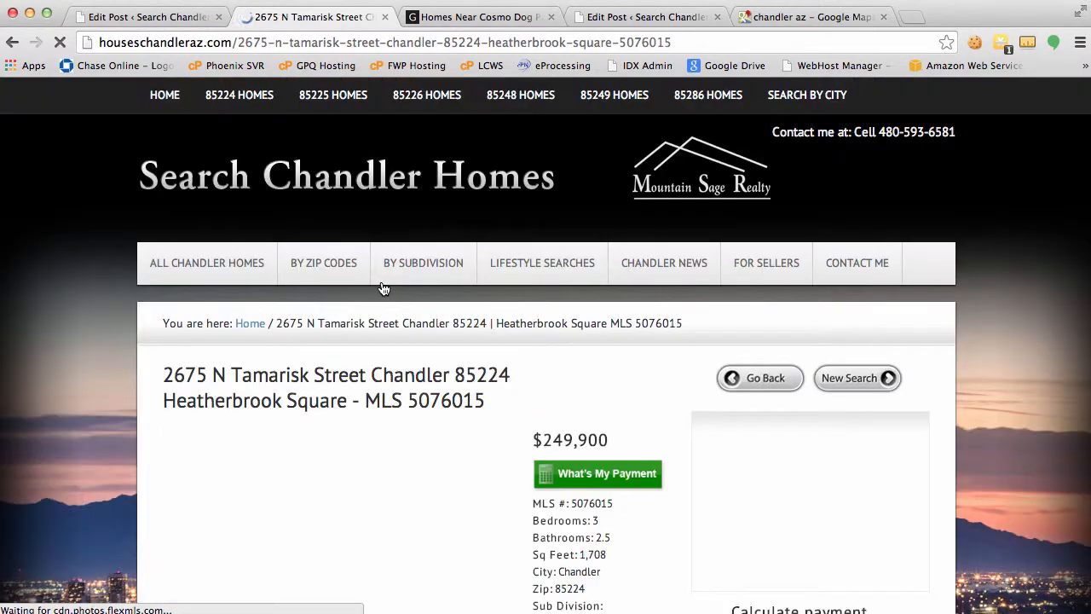
{"action": "scroll", "coordinate": [610, 548], "scroll_direction": "down", "scroll_amount": 5}
{"action": "scroll", "coordinate": [610, 547], "scroll_direction": "down", "scroll_amount": 5}
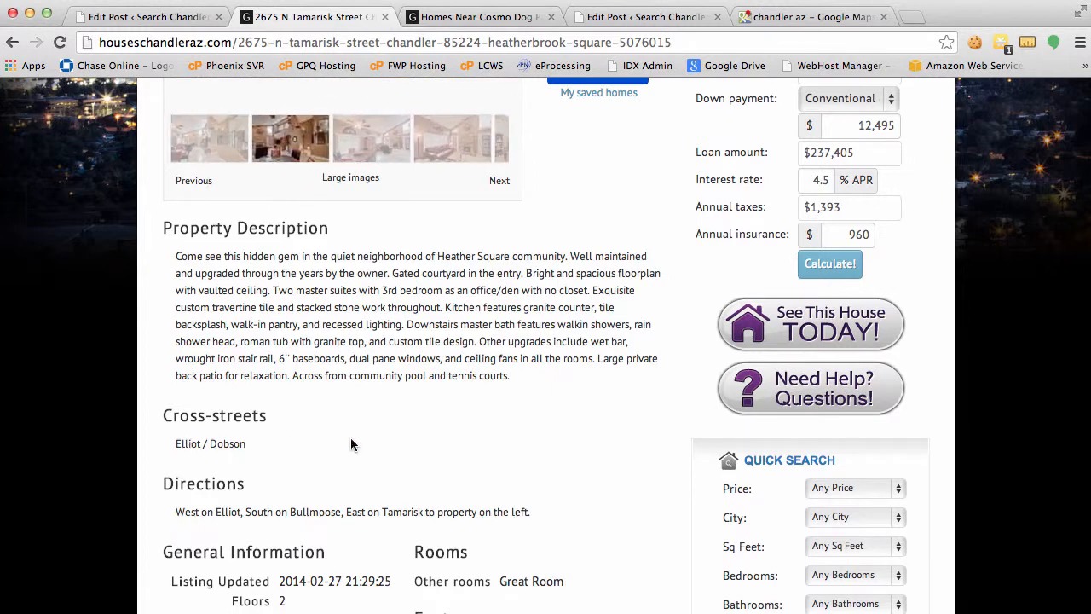
{"action": "scroll", "coordinate": [358, 443], "scroll_direction": "up", "scroll_amount": 3}
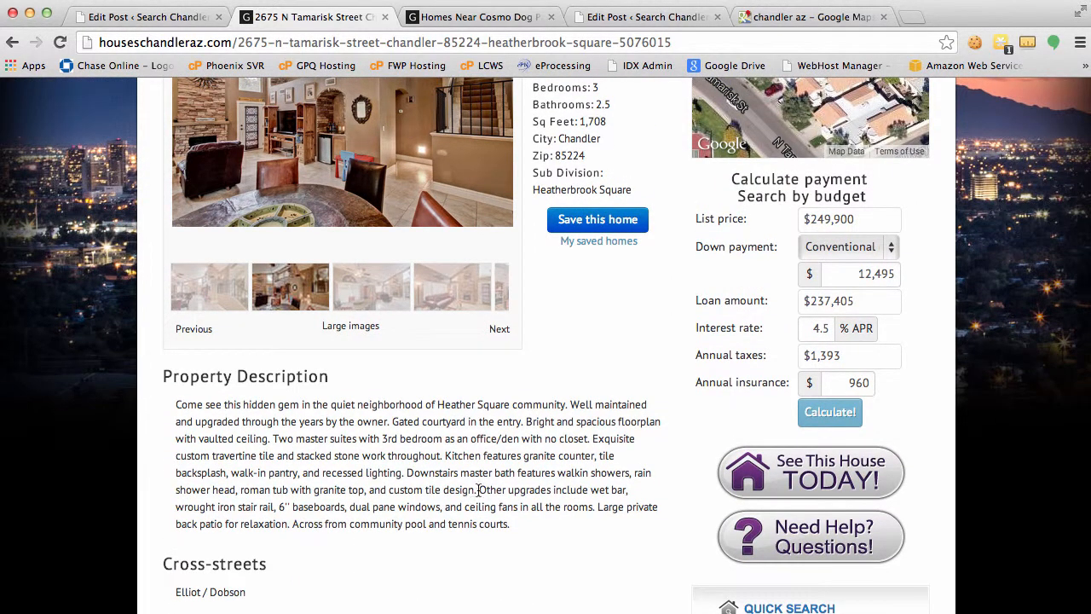
{"action": "scroll", "coordinate": [657, 458], "scroll_direction": "up", "scroll_amount": 6}
{"action": "scroll", "coordinate": [657, 458], "scroll_direction": "up", "scroll_amount": 3}
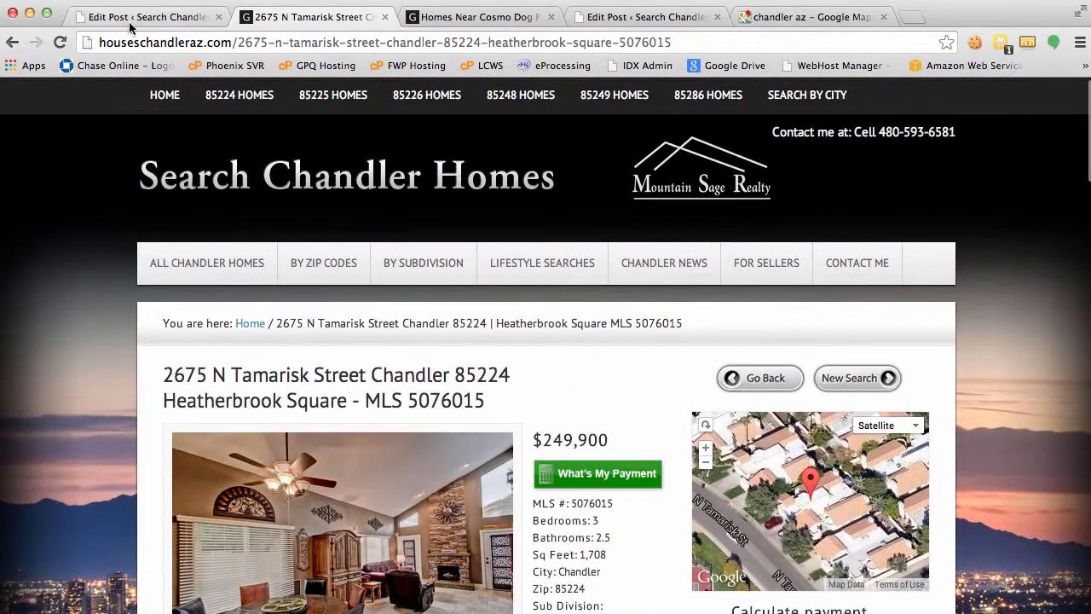
{"action": "left_click", "coordinate": [143, 18]}
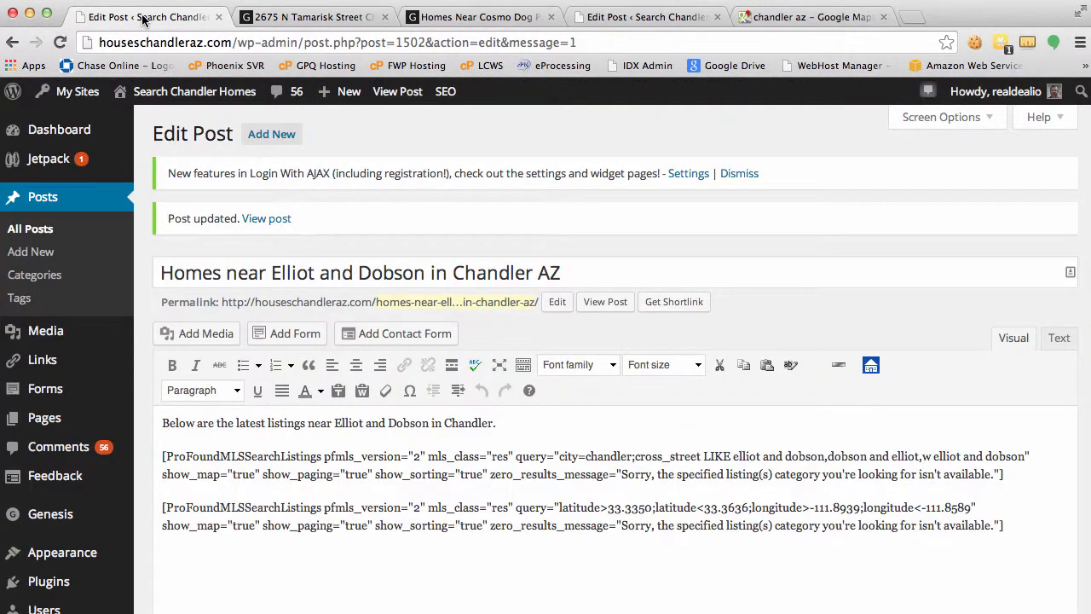